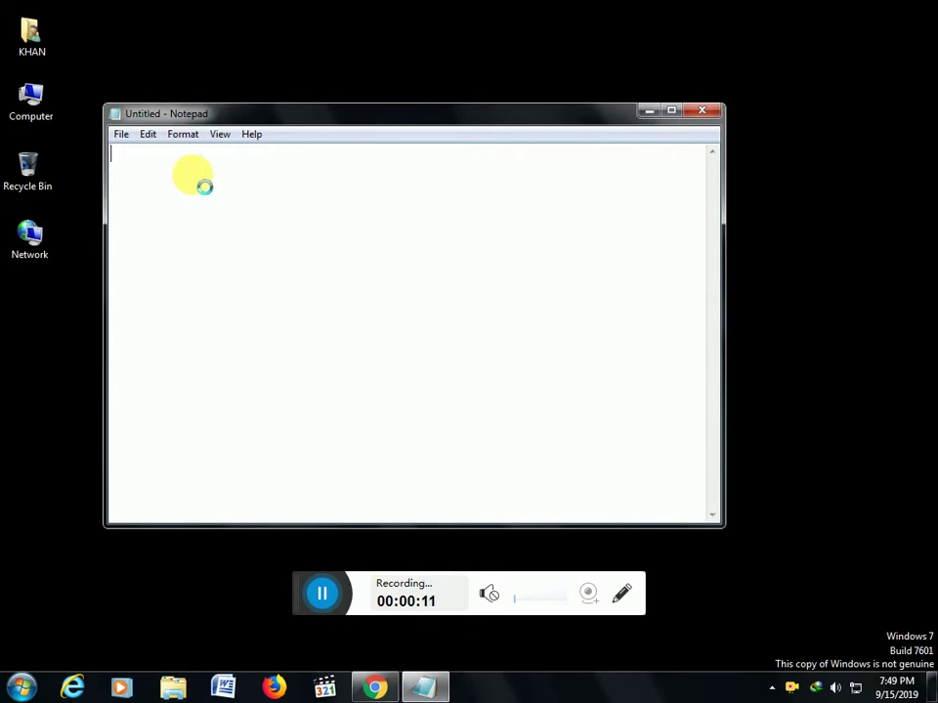
# Step: Set the note's font style to Bold Oblique, with Lucida Console at size 16
pyautogui.click(356, 347)
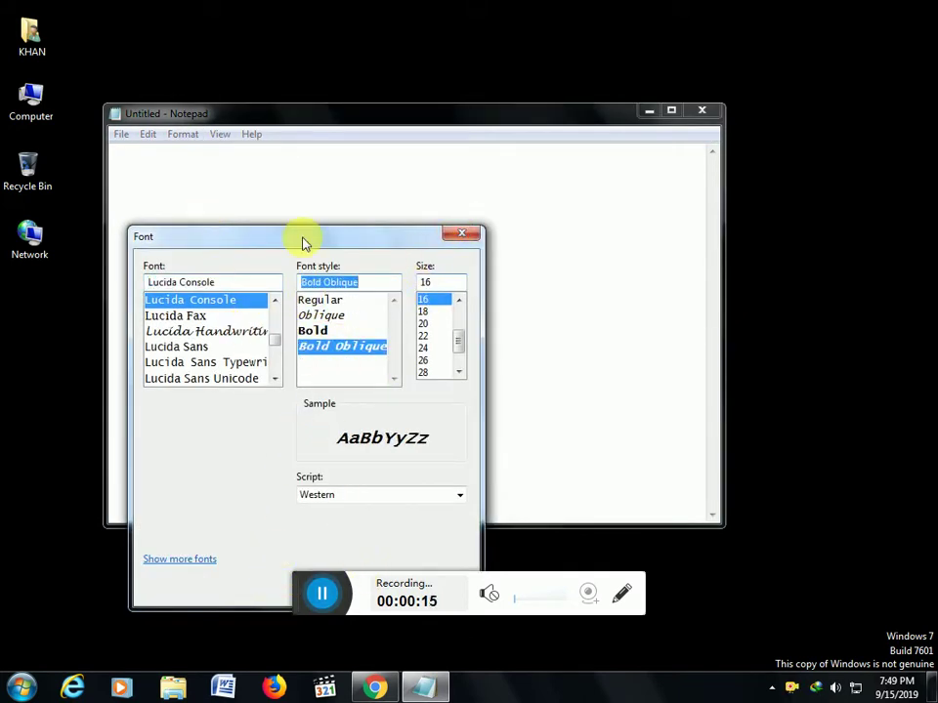
pyautogui.moveTo(303, 241); pyautogui.dragTo(299, 135)
pyautogui.click(359, 478)
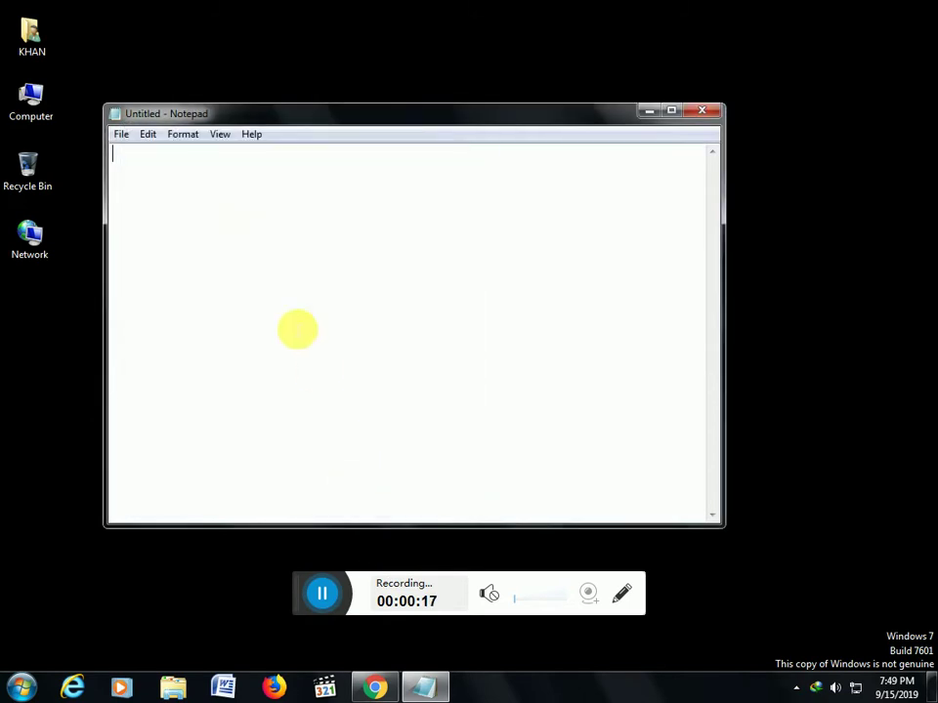
# Step: Write "hello friends" and, below a blank line, begin the sentence "today i will tell you how to turn off"
pyautogui.write('he')
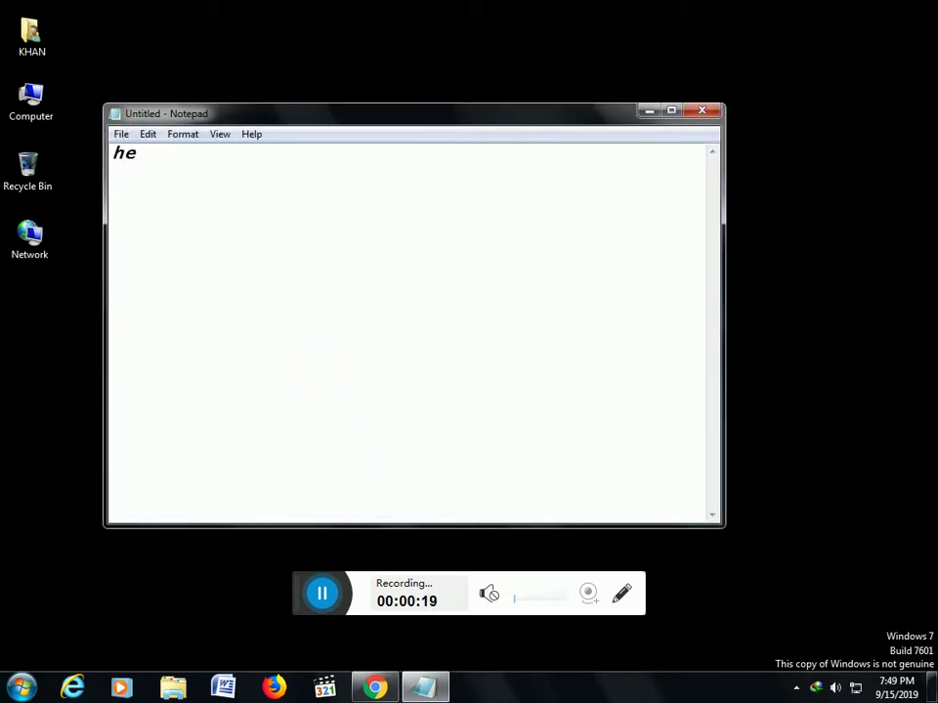
pyautogui.write('llo friends')
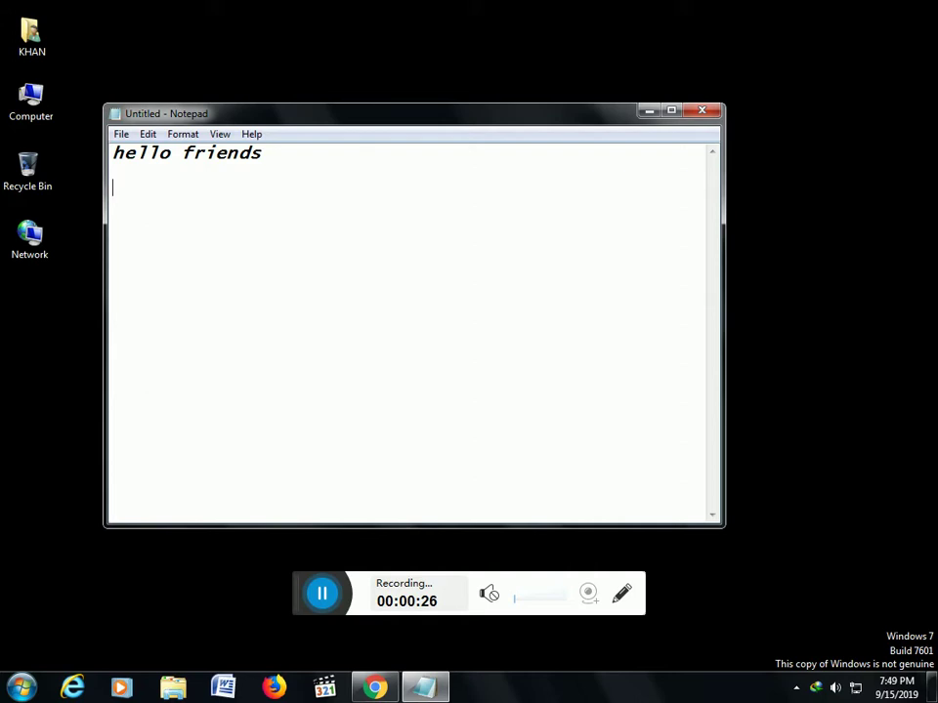
pyautogui.write('today i will')
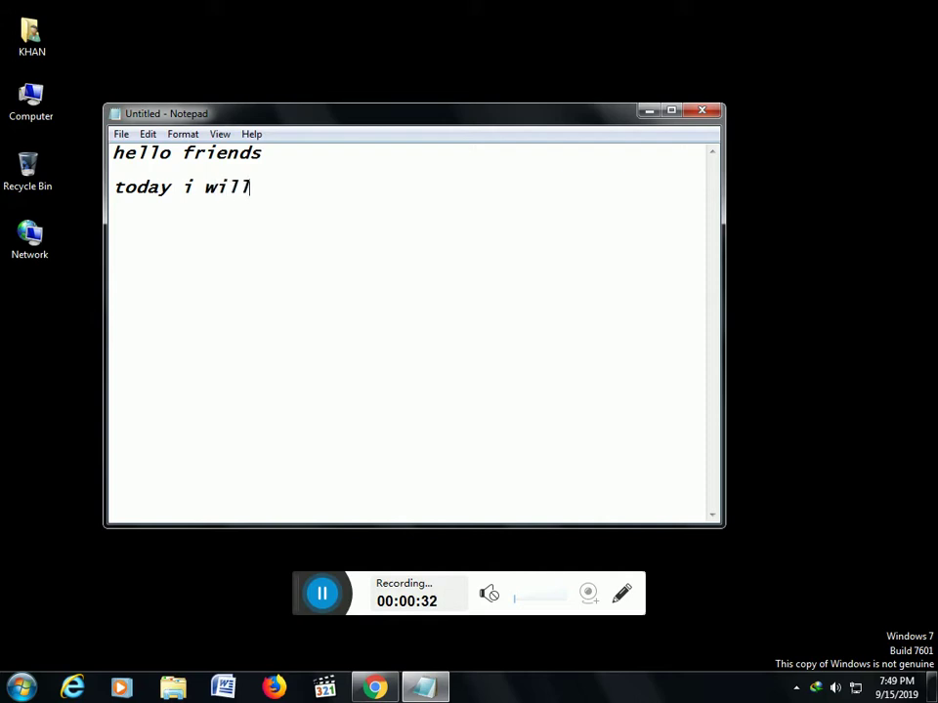
pyautogui.write(' w')
pyautogui.press('BackSpace')
pyautogui.write('tell you')
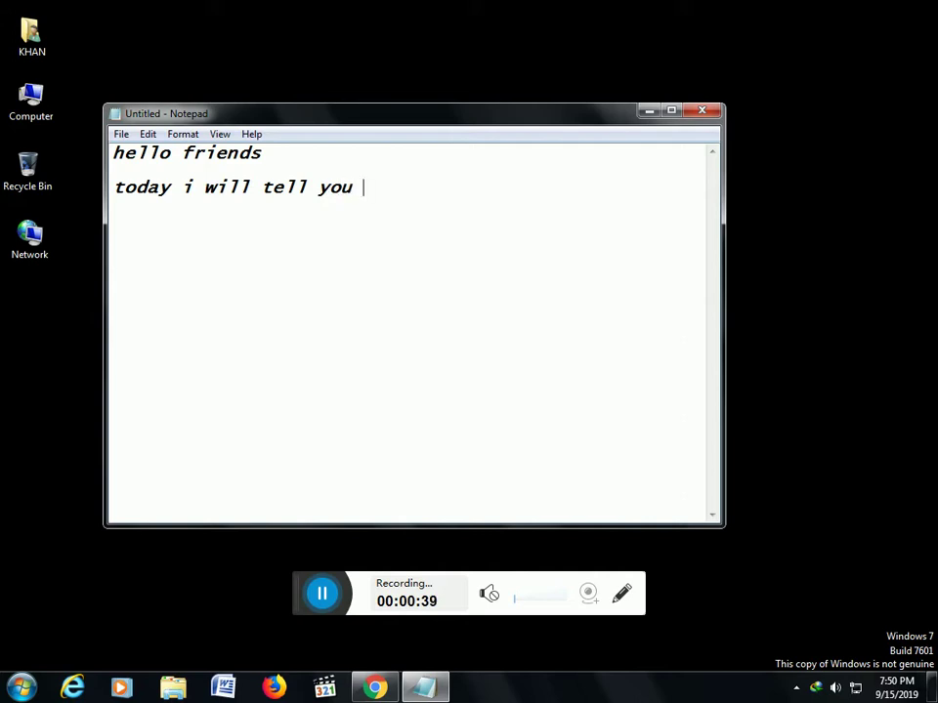
pyautogui.write(' how to')
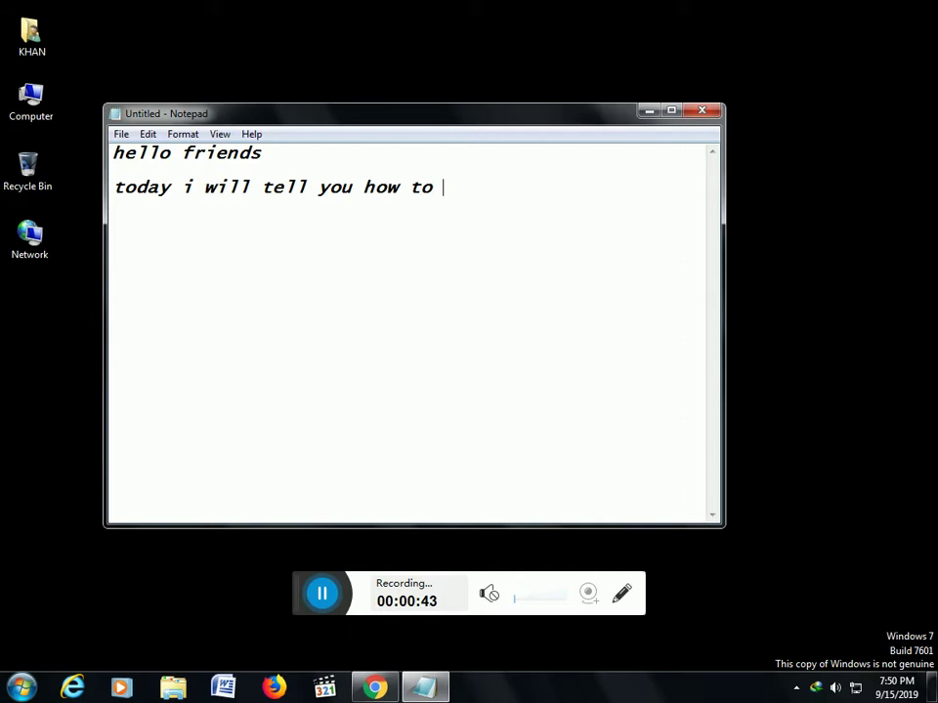
pyautogui.write(' turn off')
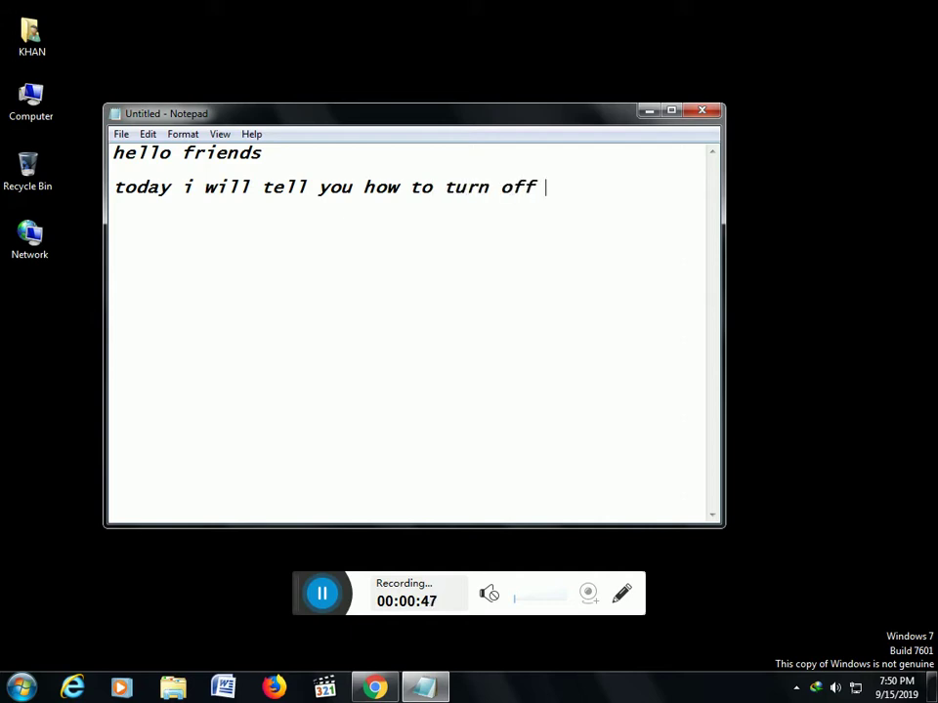
# Step: Complete the sentence with "and turn on games on your pc and laptop"
pyautogui.write(' games')
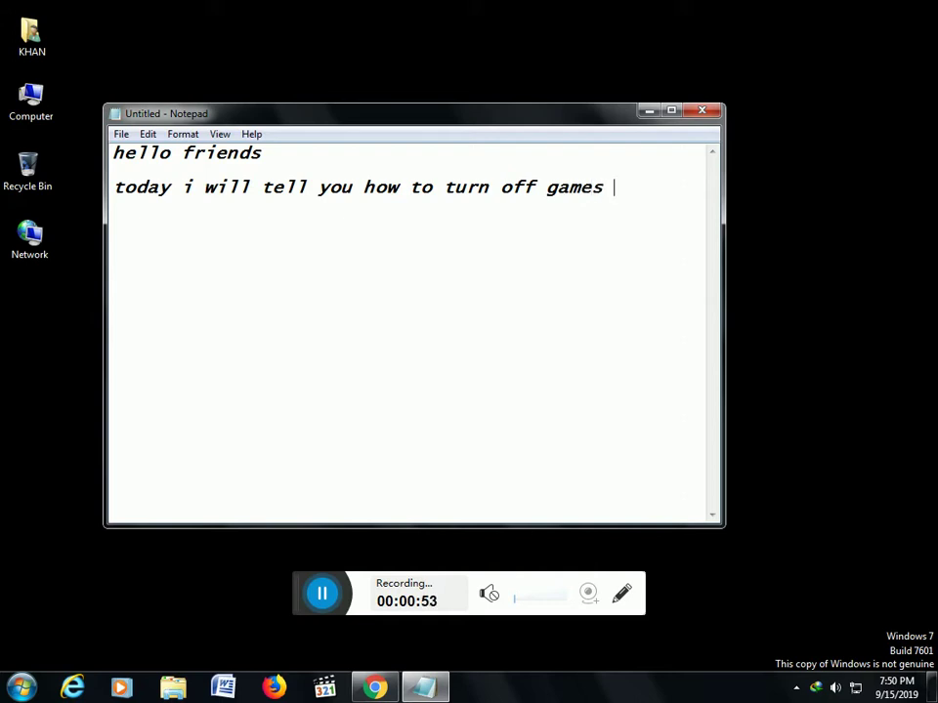
pyautogui.press('BackSpace')
pyautogui.press('BackSpace')
pyautogui.press('BackSpace')
pyautogui.press('BackSpace')
pyautogui.press('BackSpace')
pyautogui.write('an')
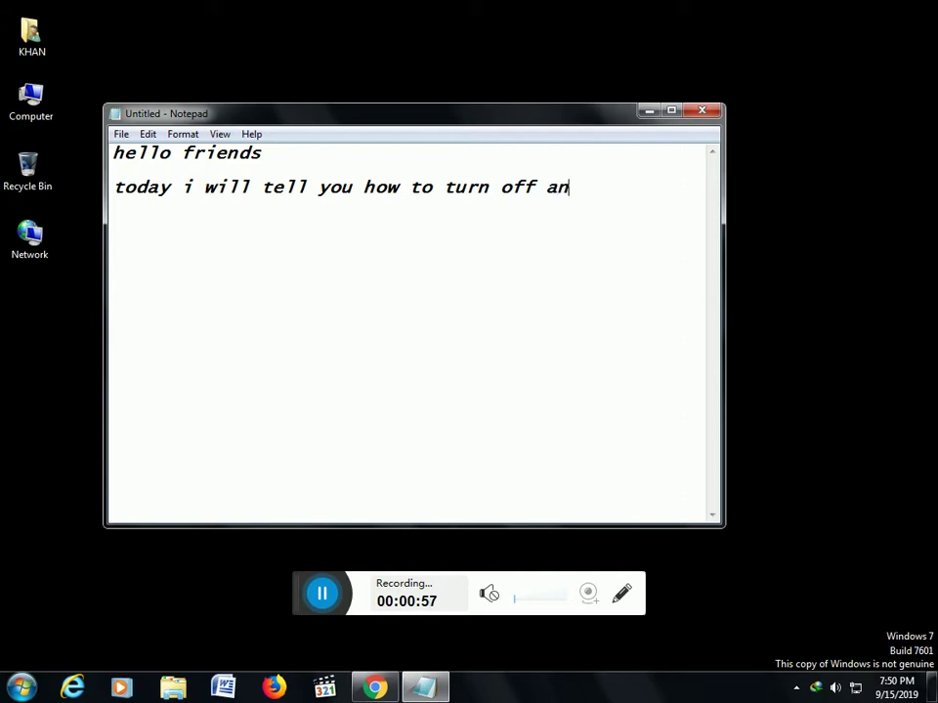
pyautogui.write('d turn o')
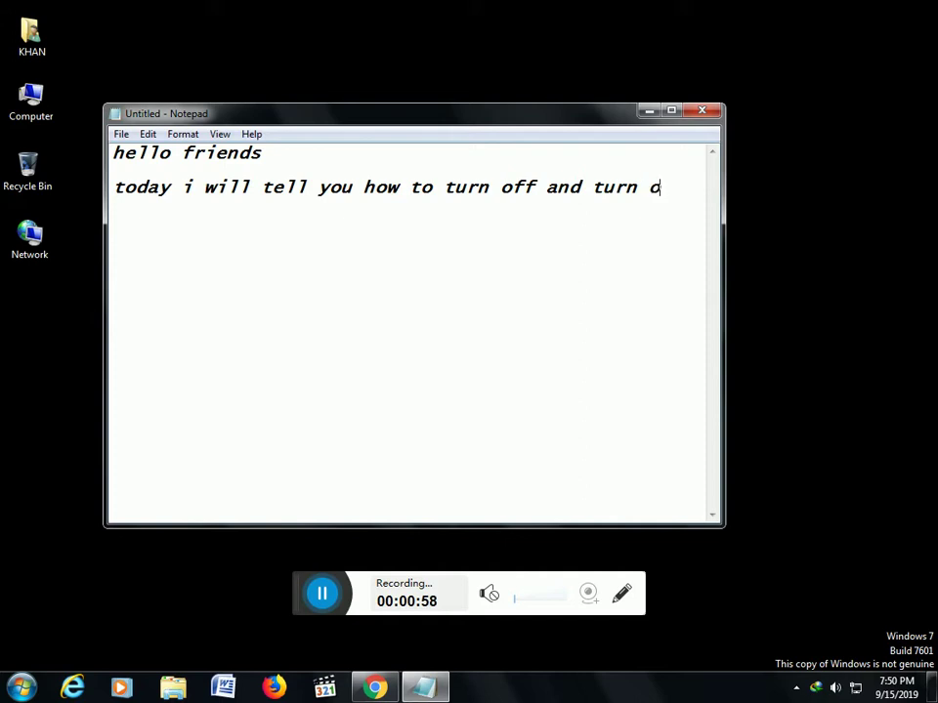
pyautogui.write('n games')
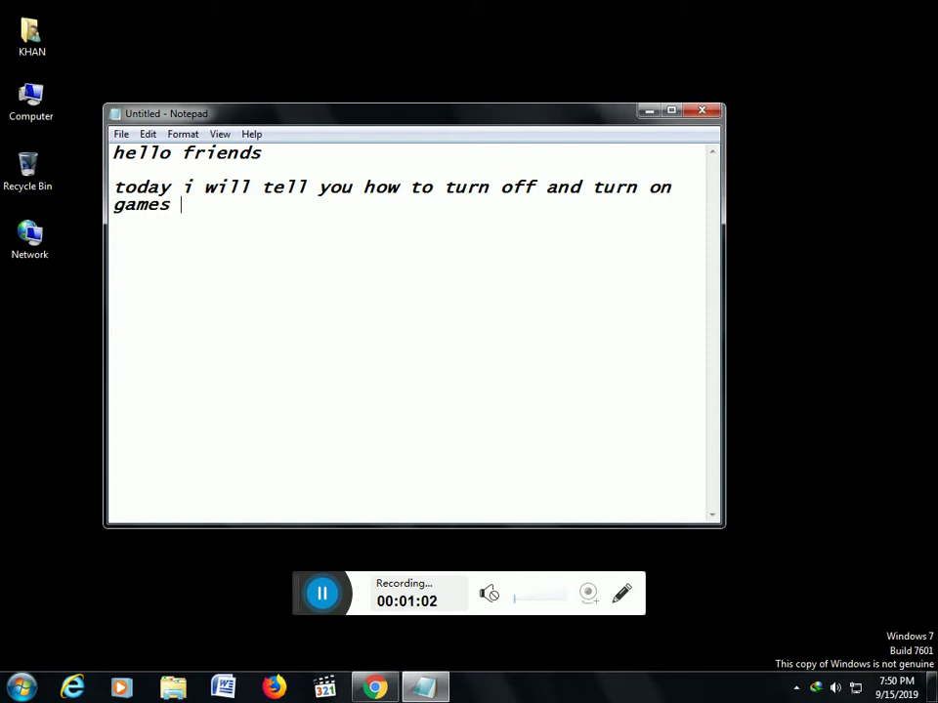
pyautogui.write(' on yo')
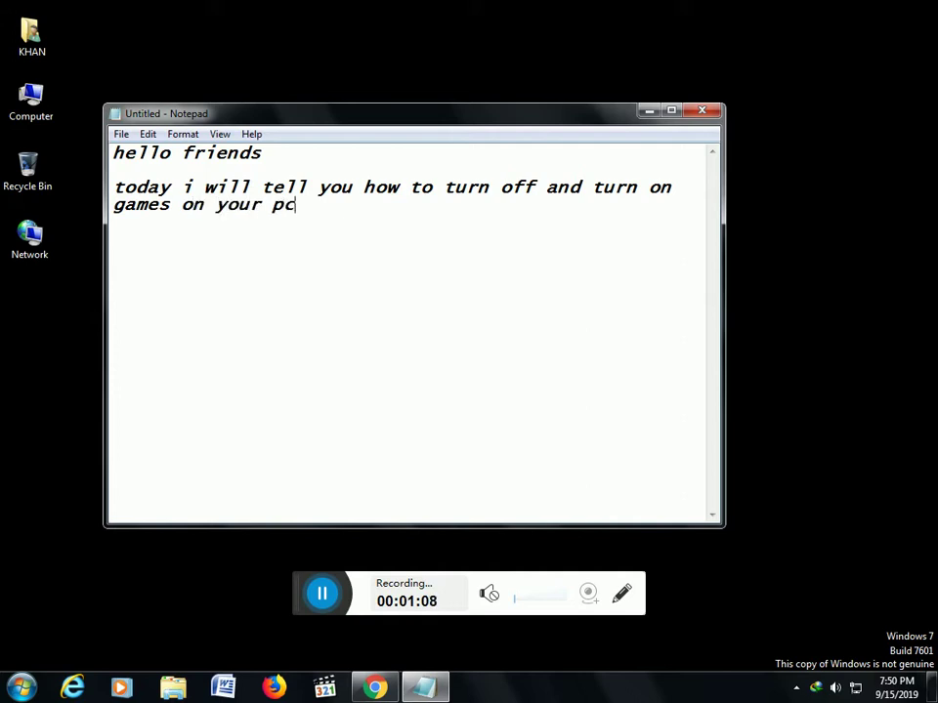
pyautogui.write('ur pc and laptop')
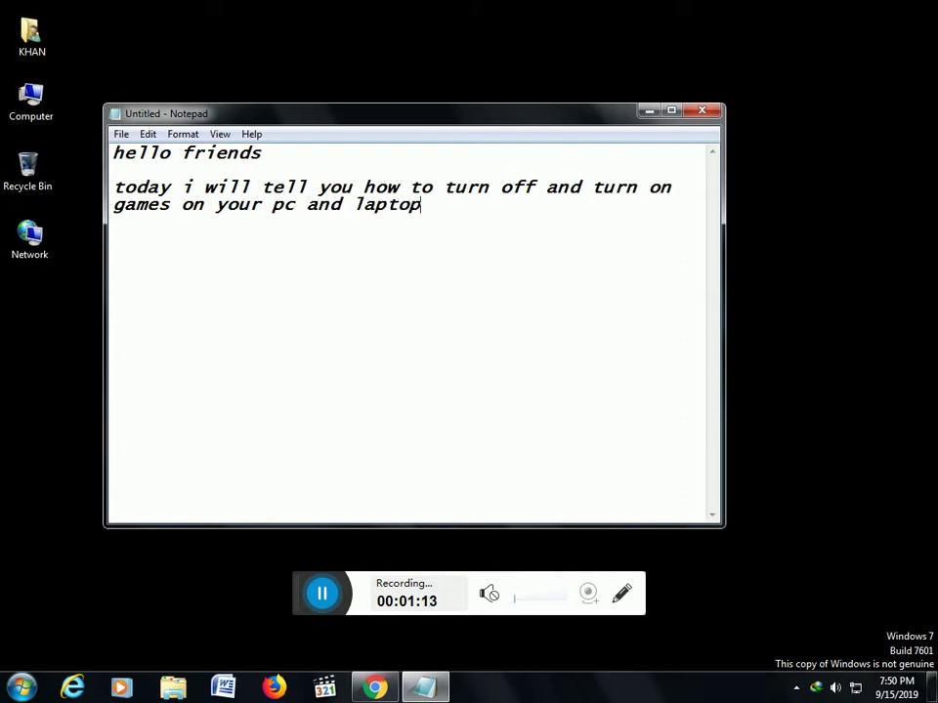
# Step: Add the separate lines "let's start ...." and "follow me" further below the sentence, and minimize the note
pyautogui.press('Return')
pyautogui.press('Return')
pyautogui.write('1')
pyautogui.write('et')
pyautogui.write("'s")
pyautogui.write(' sta')
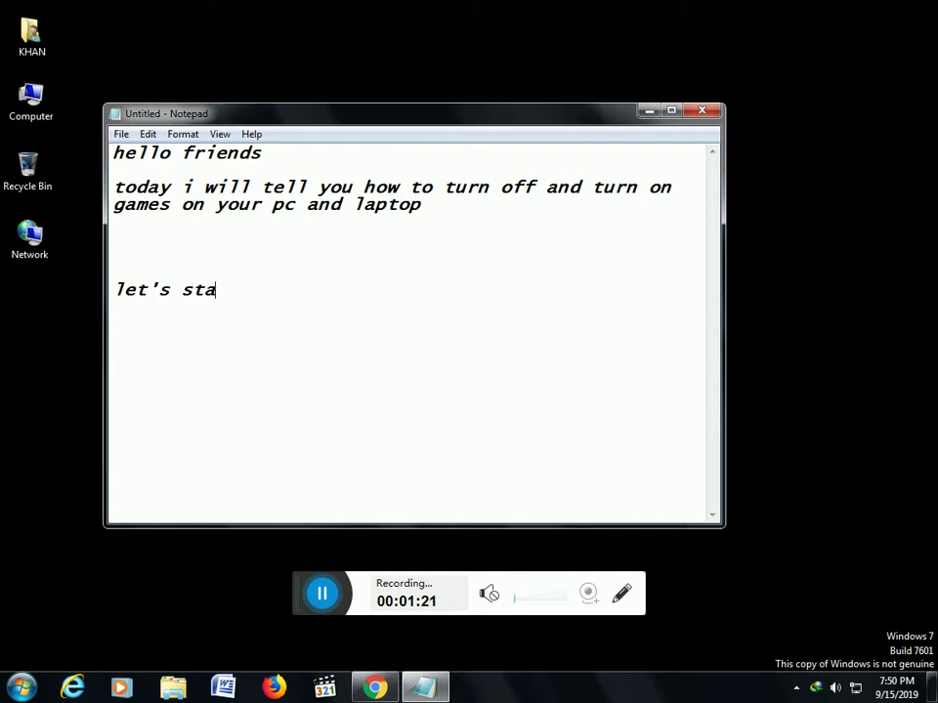
pyautogui.write('rt')
pyautogui.write(' ..')
pyautogui.write('ollo')
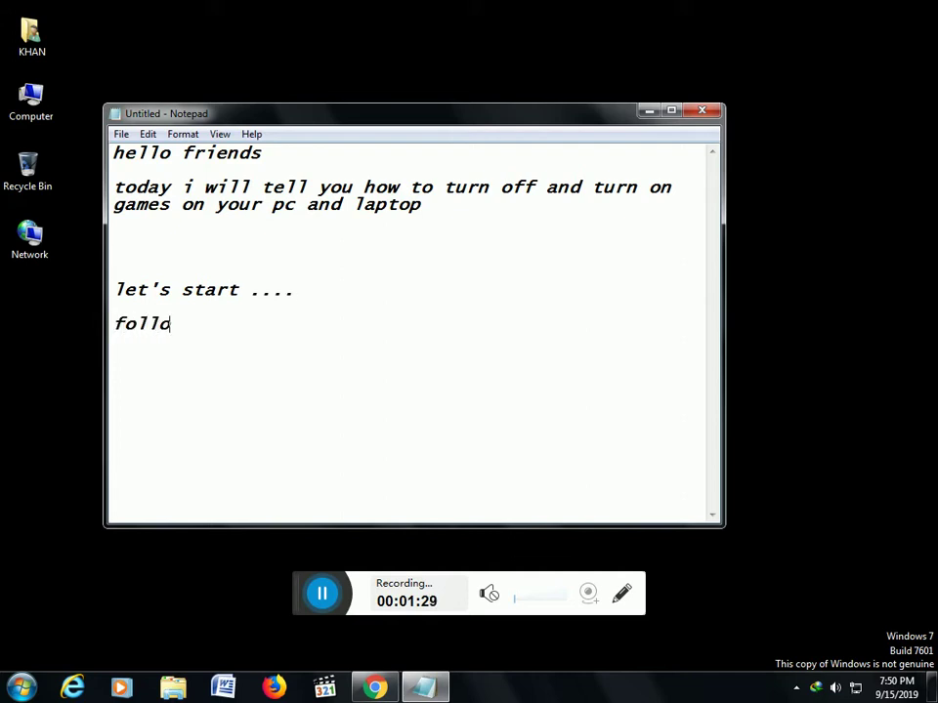
pyautogui.write('w me')
pyautogui.press('Return')
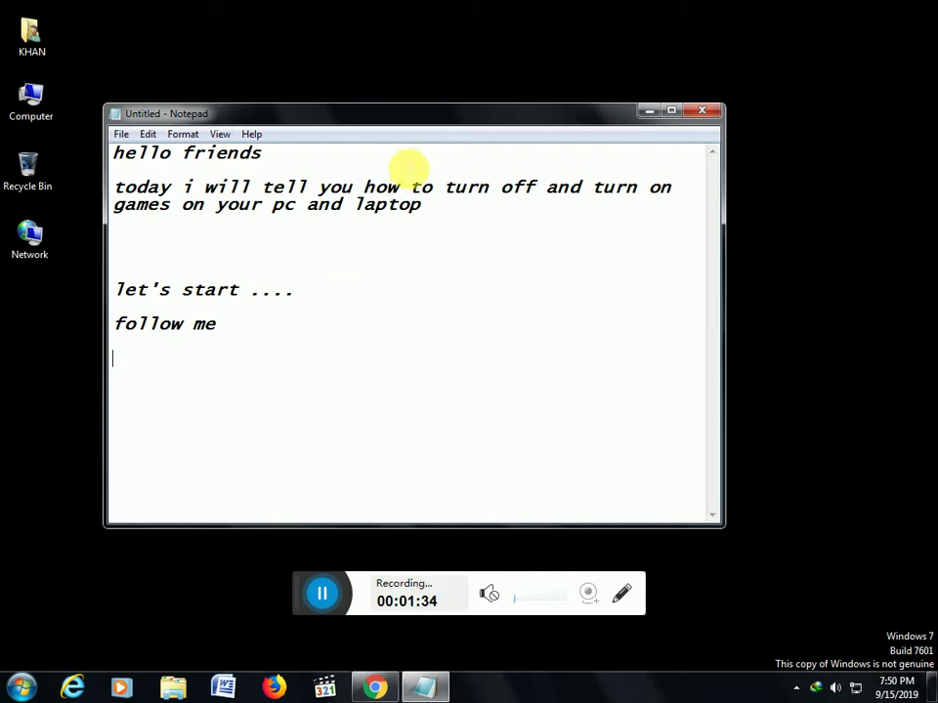
pyautogui.click(649, 110)
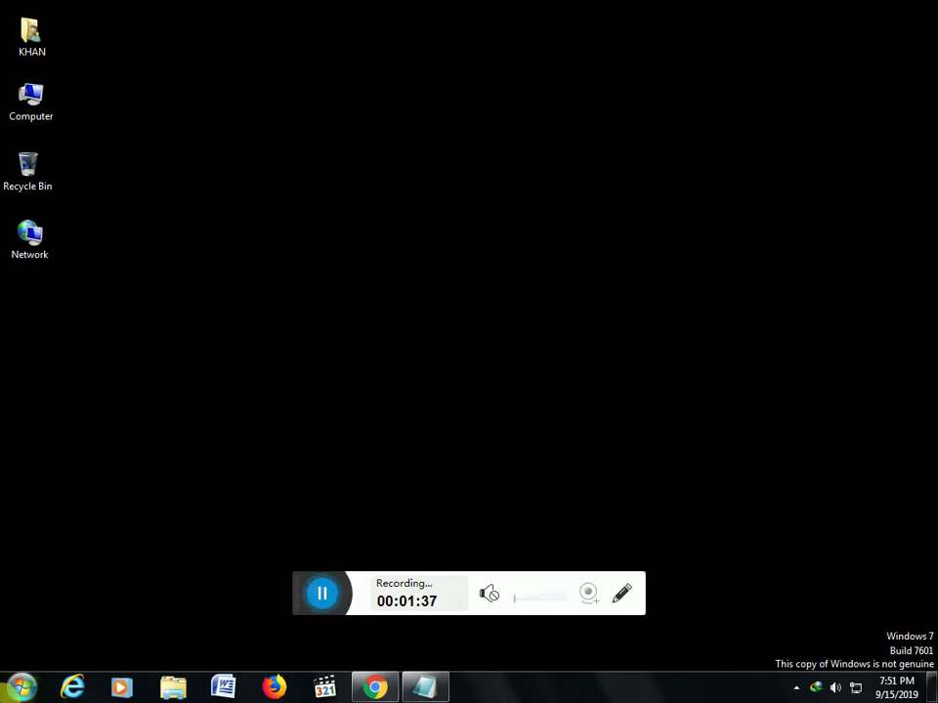
# Step: Open the Control Panel to look over its settings categories, and close it
pyautogui.click(22, 688)
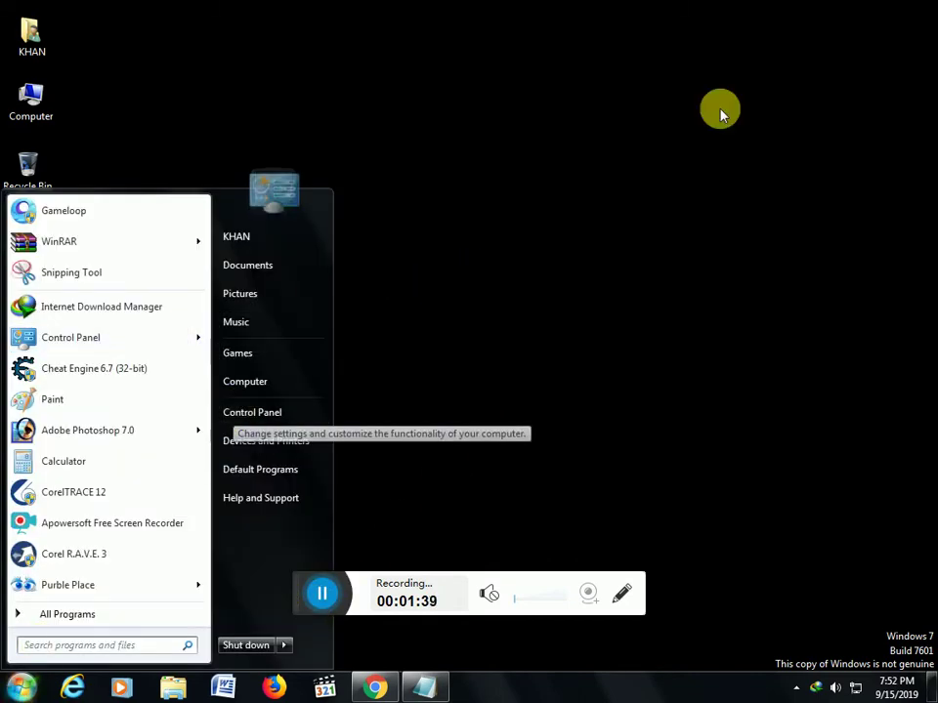
pyautogui.click(563, 237)
pyautogui.click(21, 687)
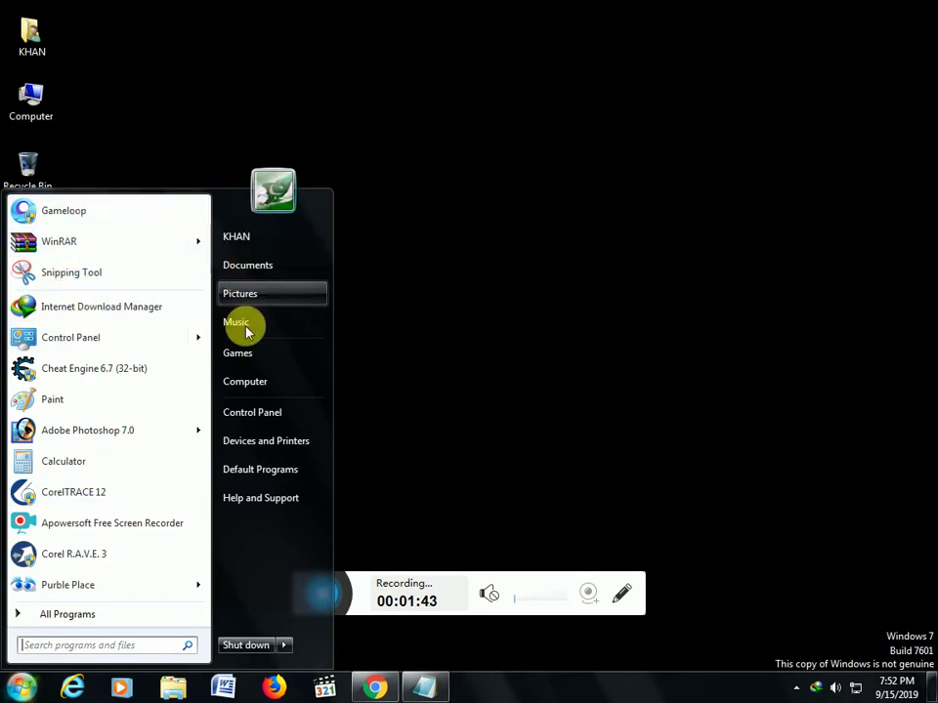
pyautogui.click(260, 416)
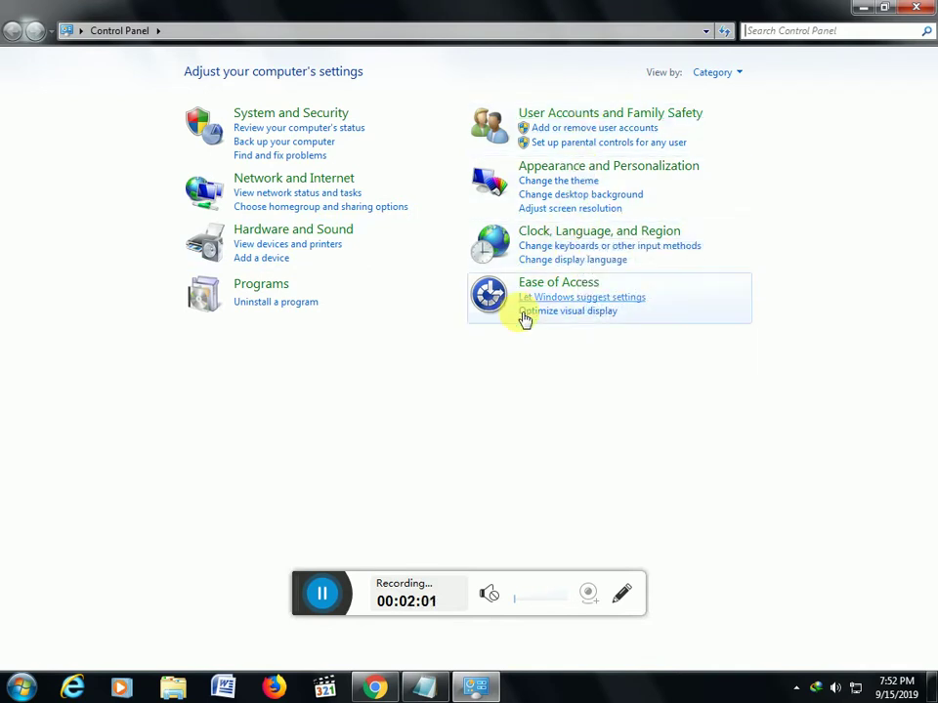
pyautogui.click(915, 8)
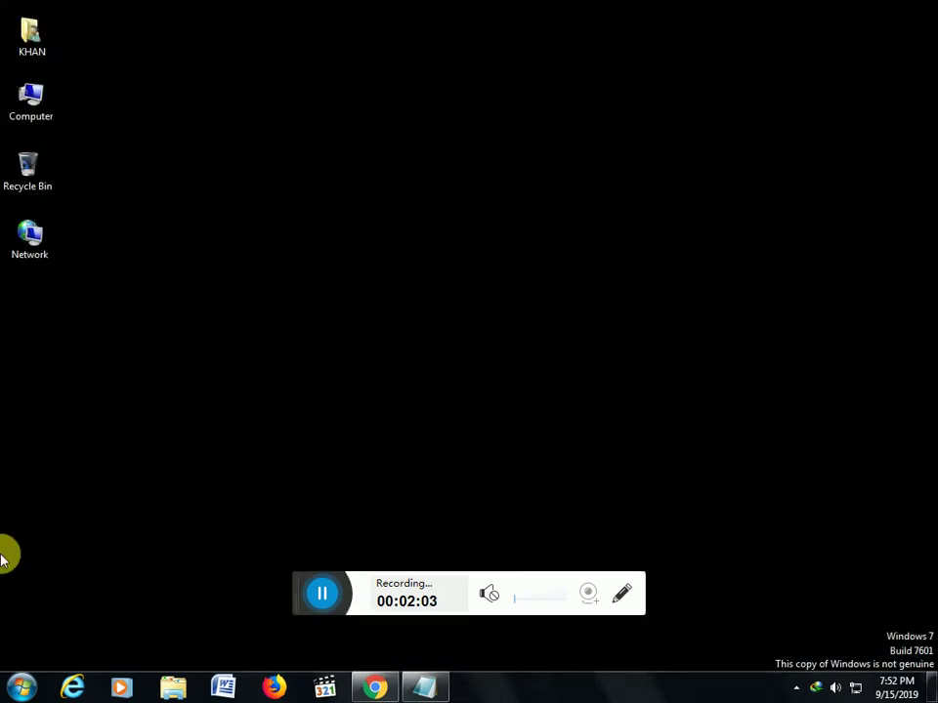
# Step: Search the computer for "program", view the Programs and Features window from the results, and close it
pyautogui.click(23, 689)
pyautogui.write('w')
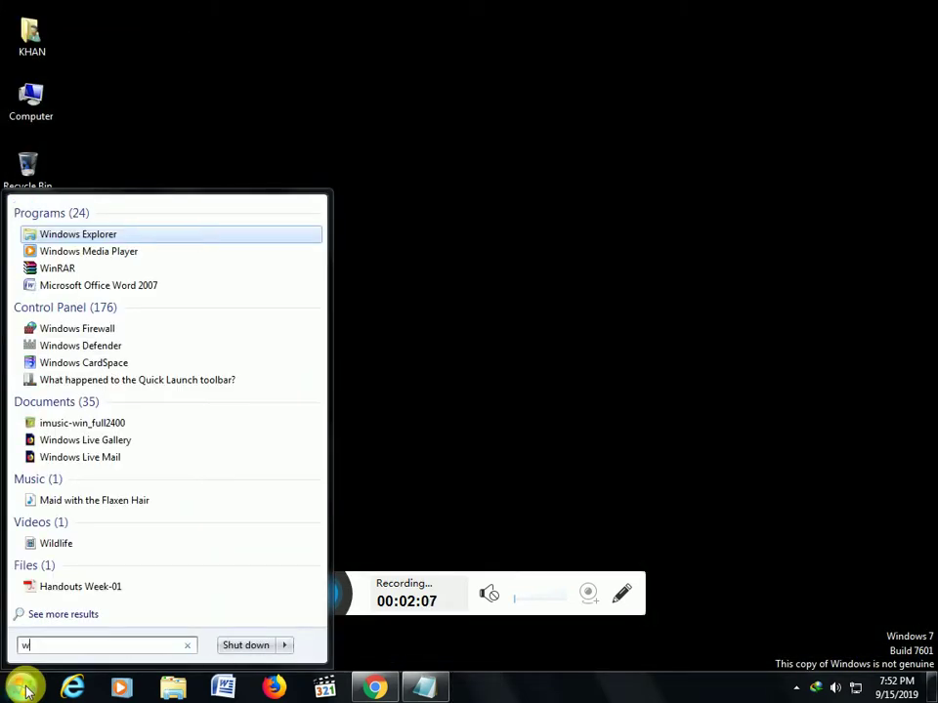
pyautogui.press('BackSpace')
pyautogui.write('program')
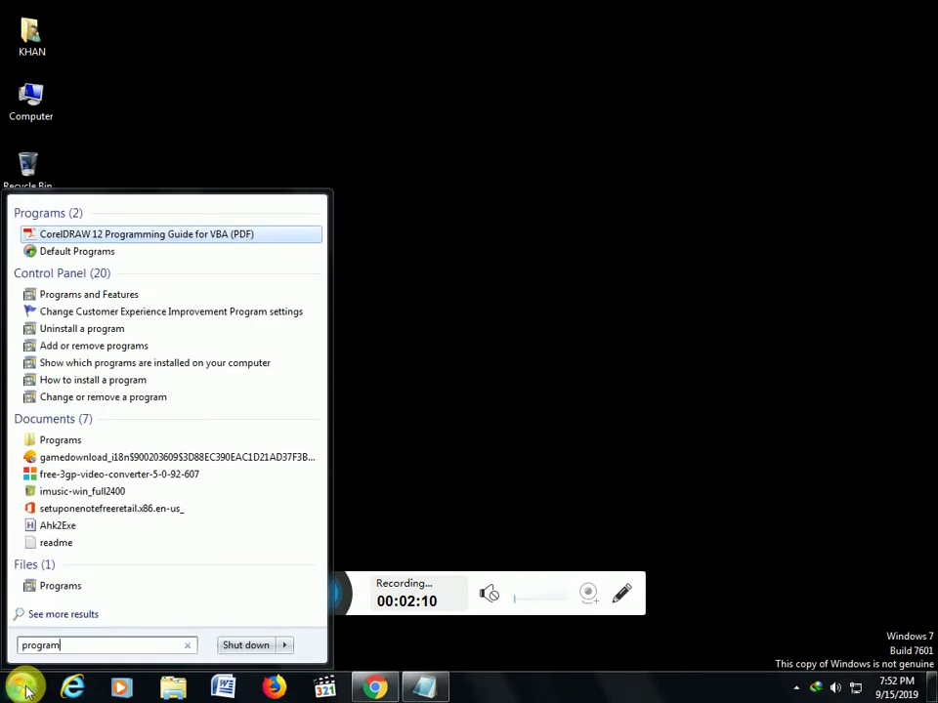
pyautogui.click(185, 299)
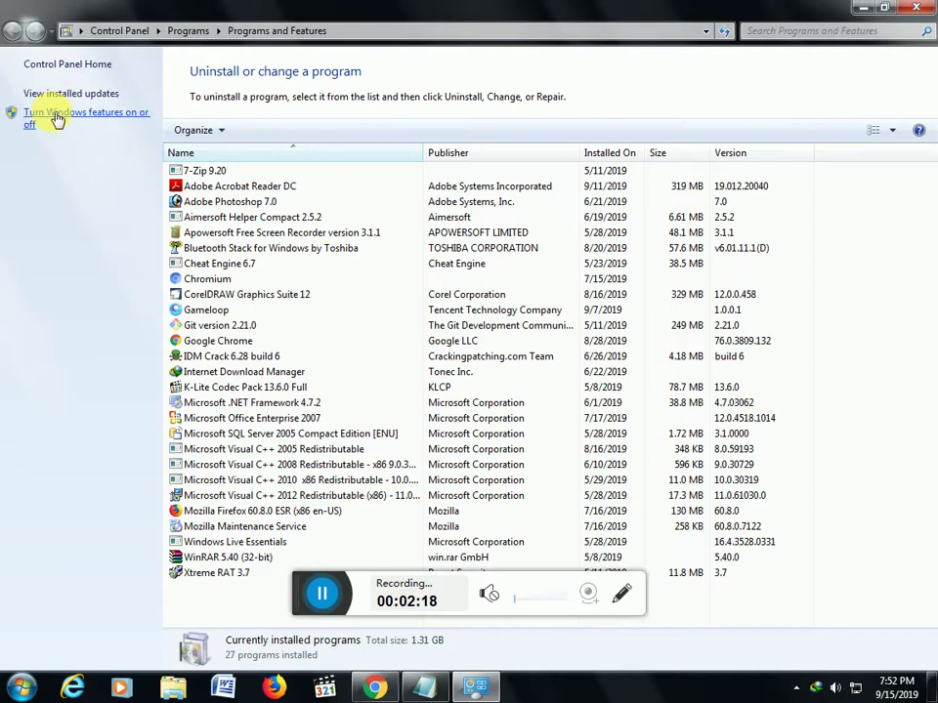
pyautogui.click(916, 8)
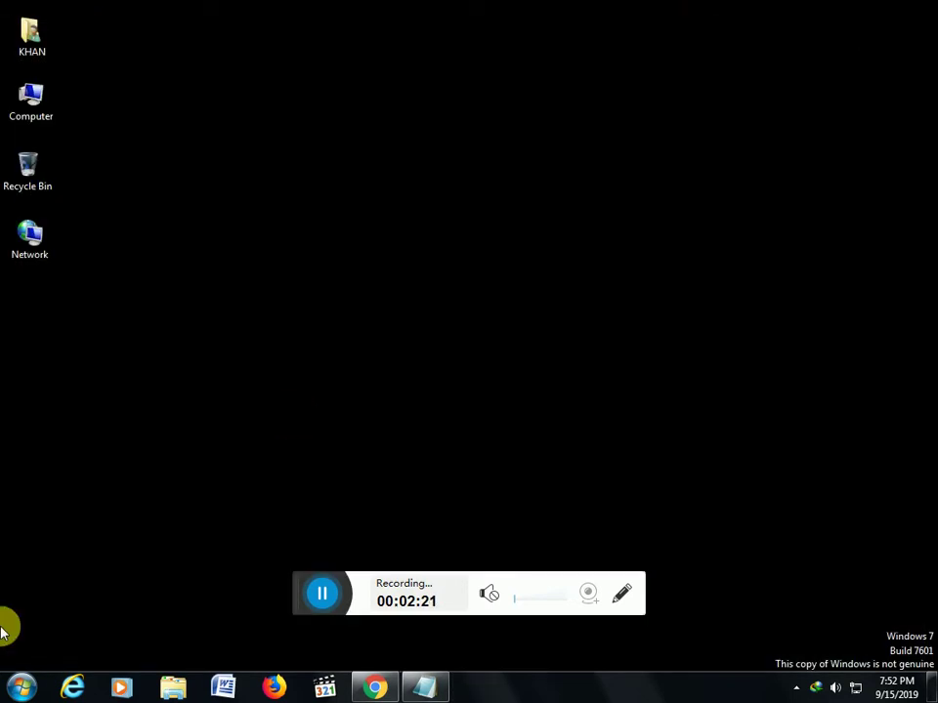
# Step: Open the dialog for turning Windows features on or off from Programs and Features in the Control Panel
pyautogui.click(29, 678)
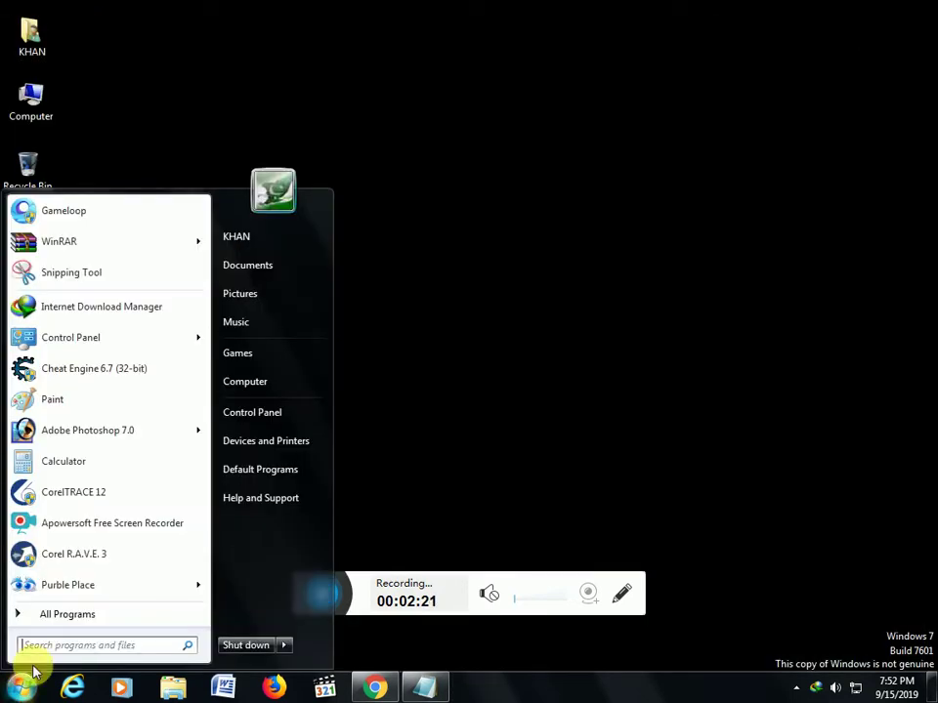
pyautogui.click(287, 418)
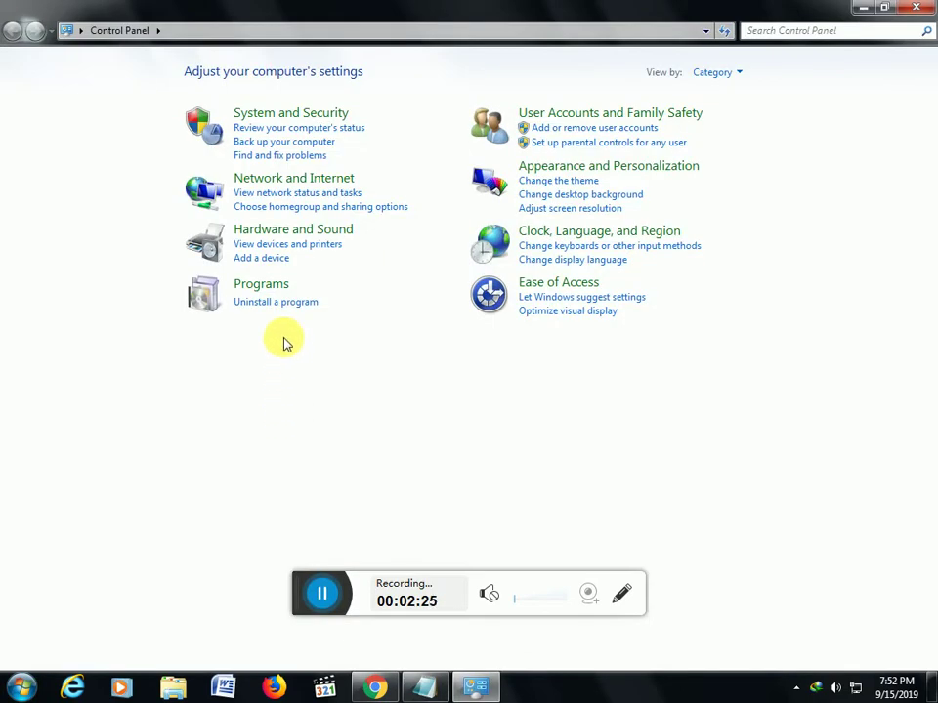
pyautogui.click(277, 287)
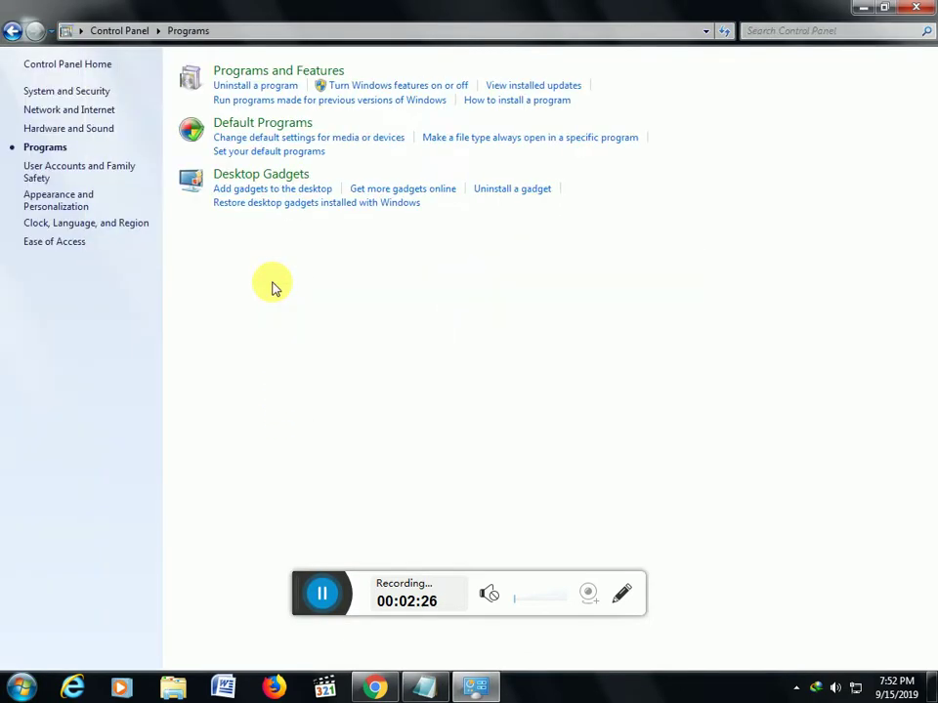
pyautogui.click(278, 74)
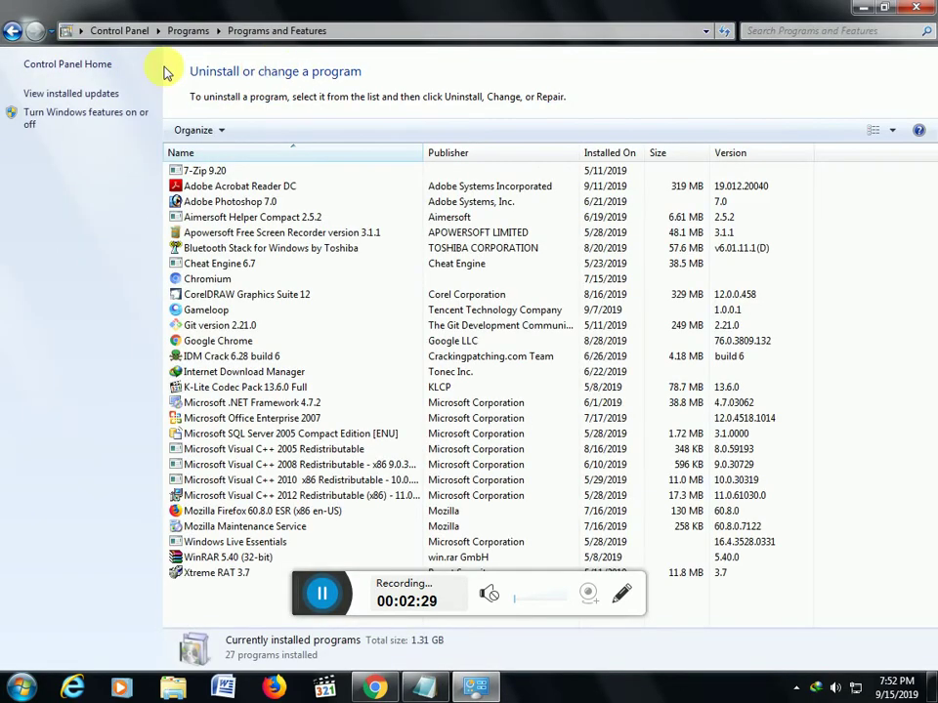
pyautogui.click(51, 119)
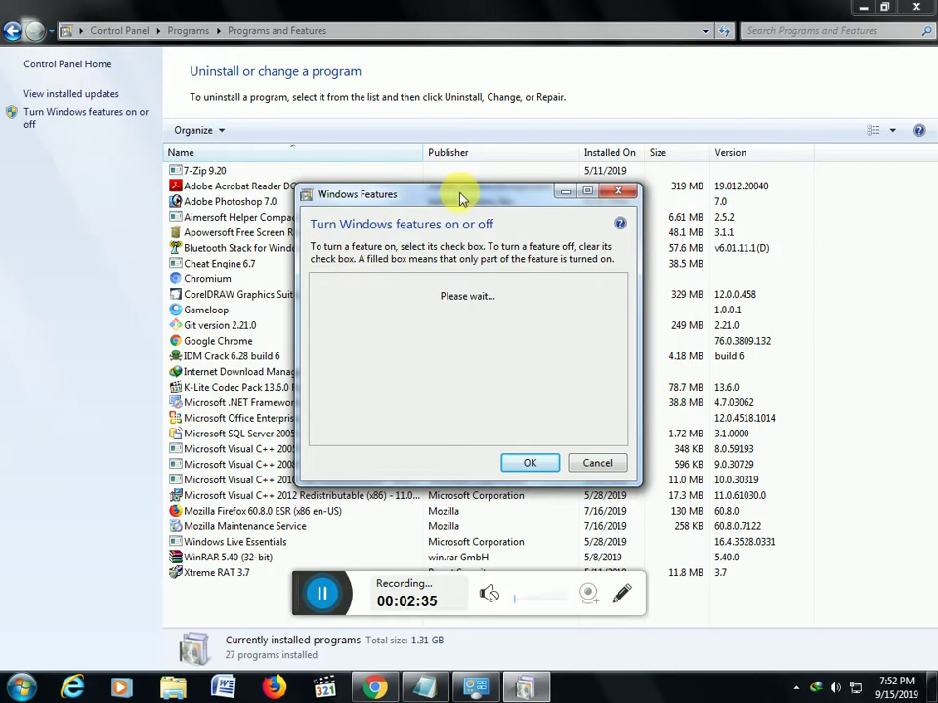
# Step: Reposition the Windows Features dialog, bring it back to the front, and enlarge it vertically at both edges
pyautogui.moveTo(458, 194); pyautogui.dragTo(441, 174)
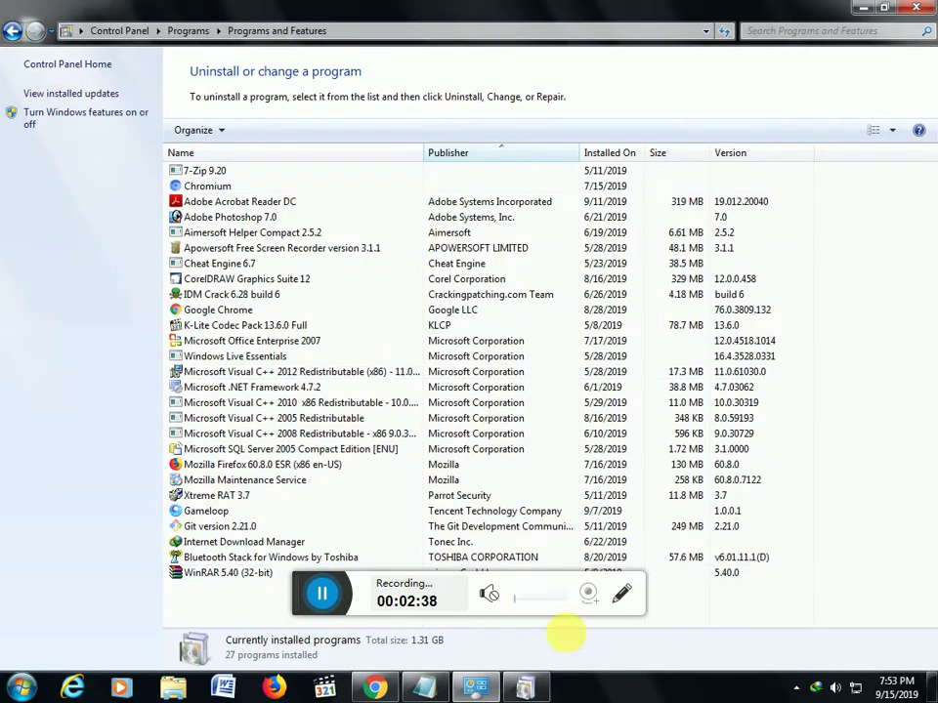
pyautogui.click(532, 686)
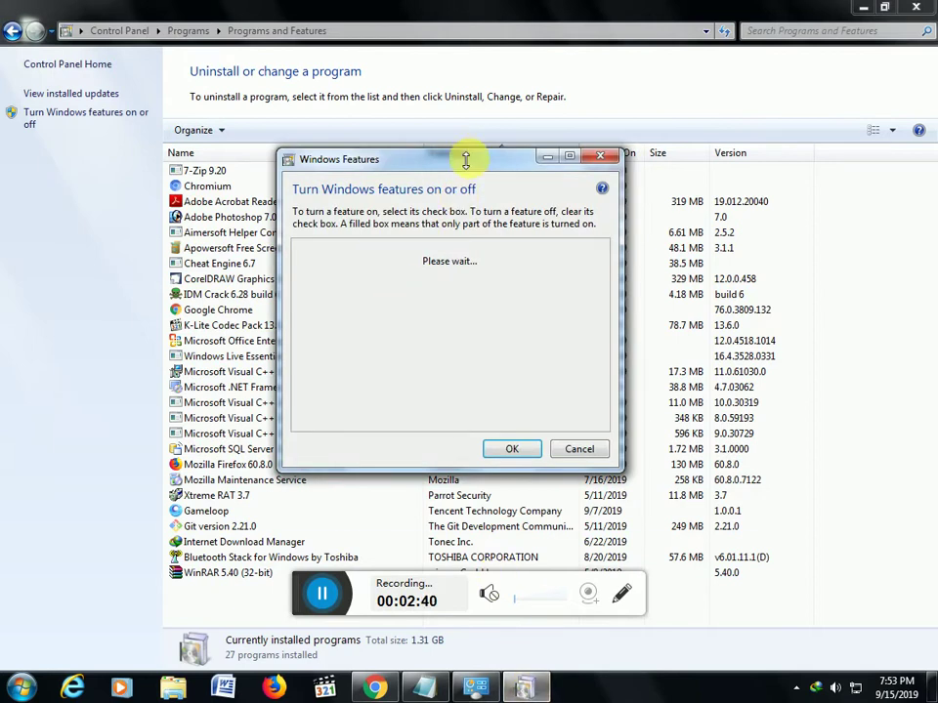
pyautogui.moveTo(468, 152); pyautogui.dragTo(469, 84)
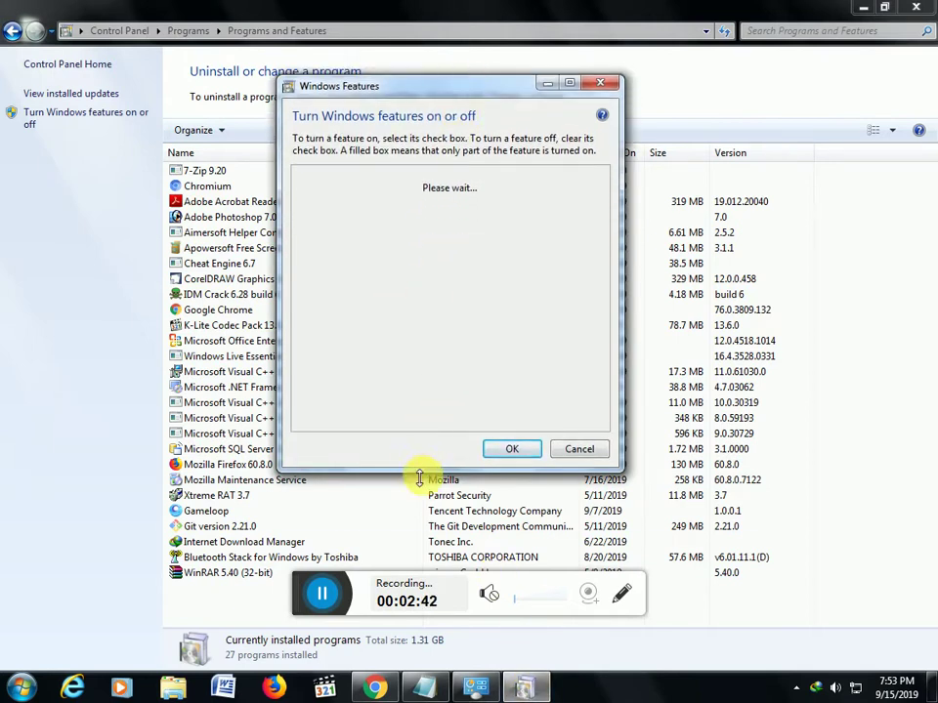
pyautogui.moveTo(421, 471); pyautogui.dragTo(427, 552)
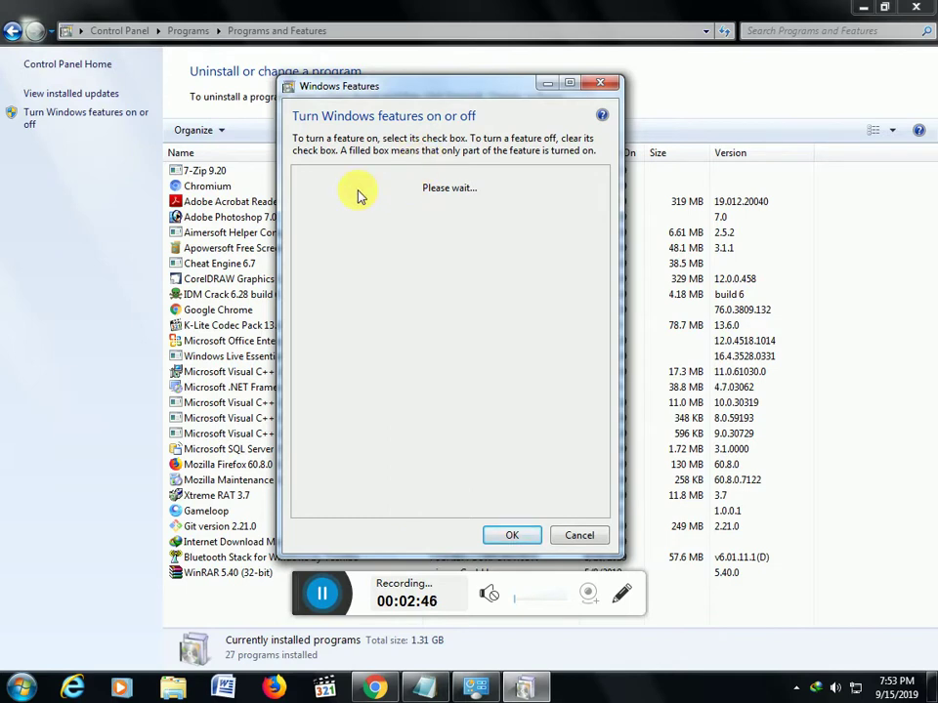
# Step: Switch to the Notepad note and add the line "now wait .... while loading ...." below "follow me"
pyautogui.click(424, 688)
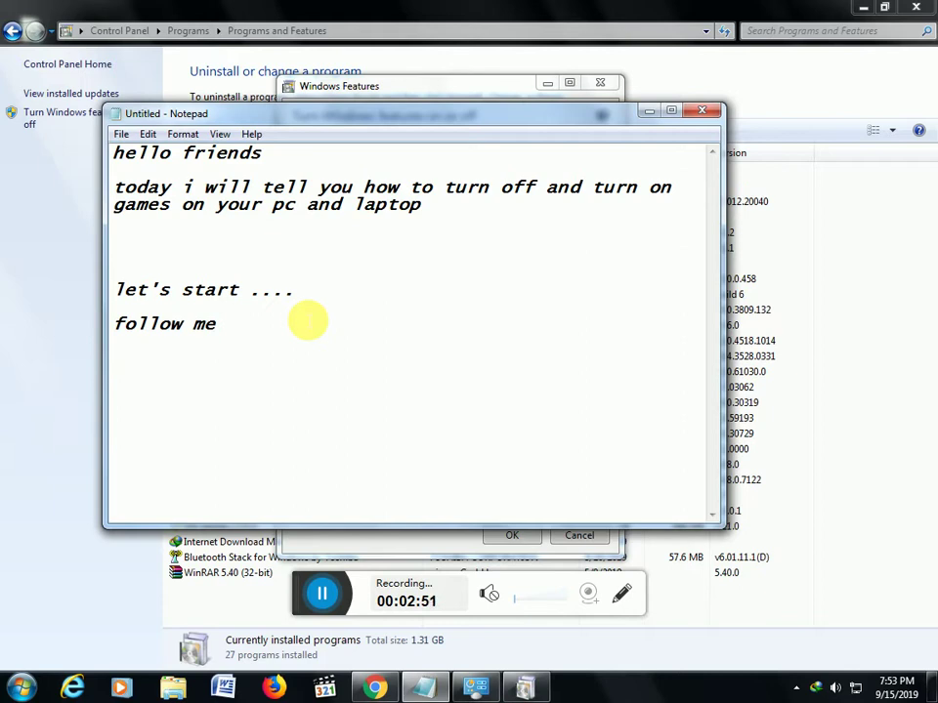
pyautogui.press('Return')
pyautogui.press('Return')
pyautogui.write('now')
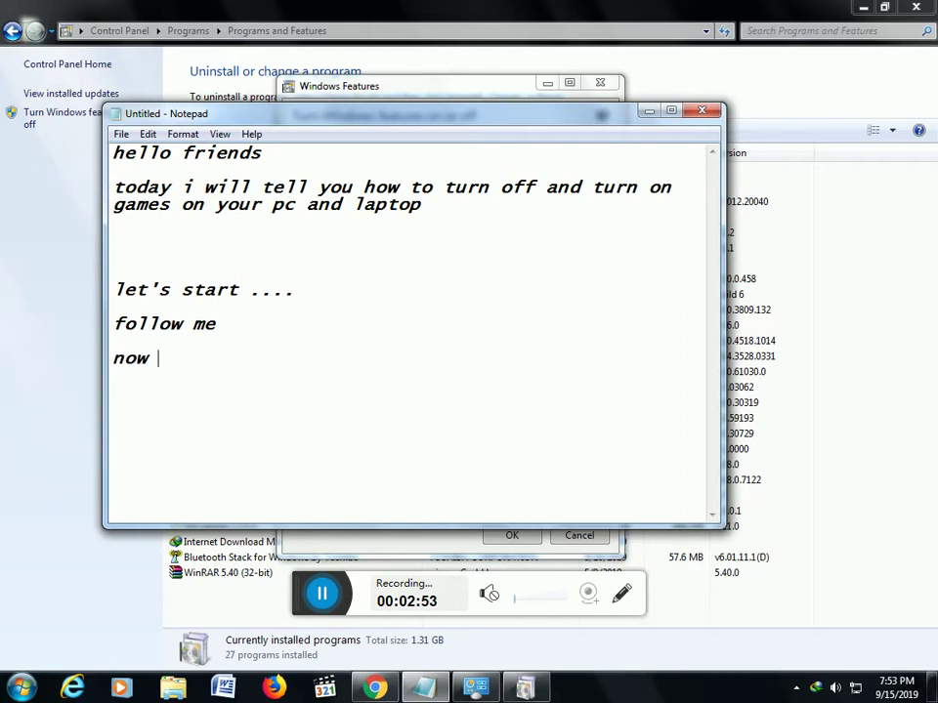
pyautogui.write(' wait .... ')
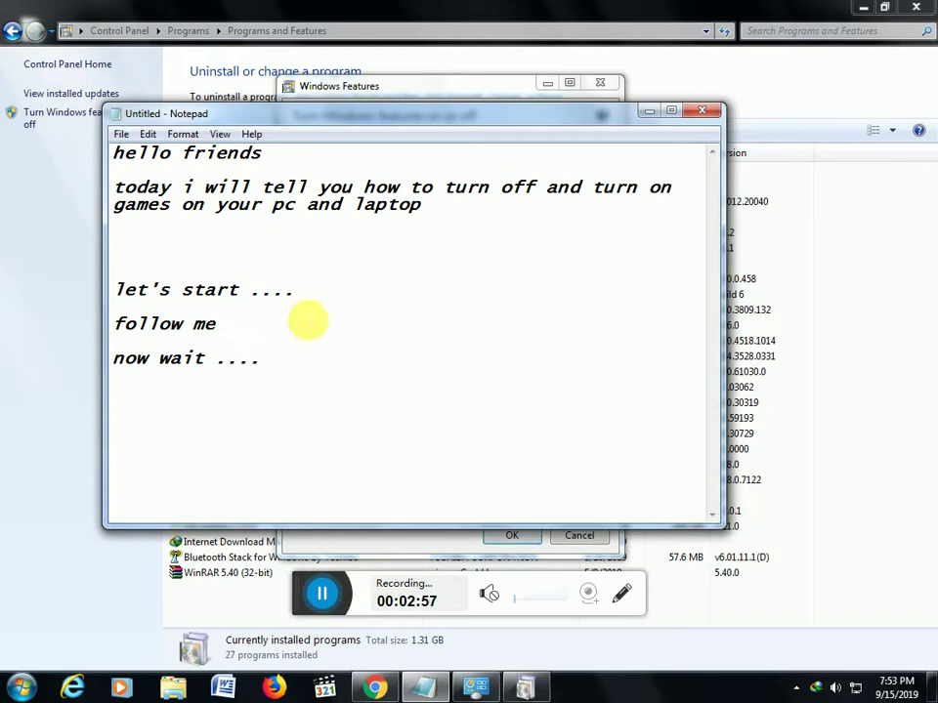
pyautogui.write('w')
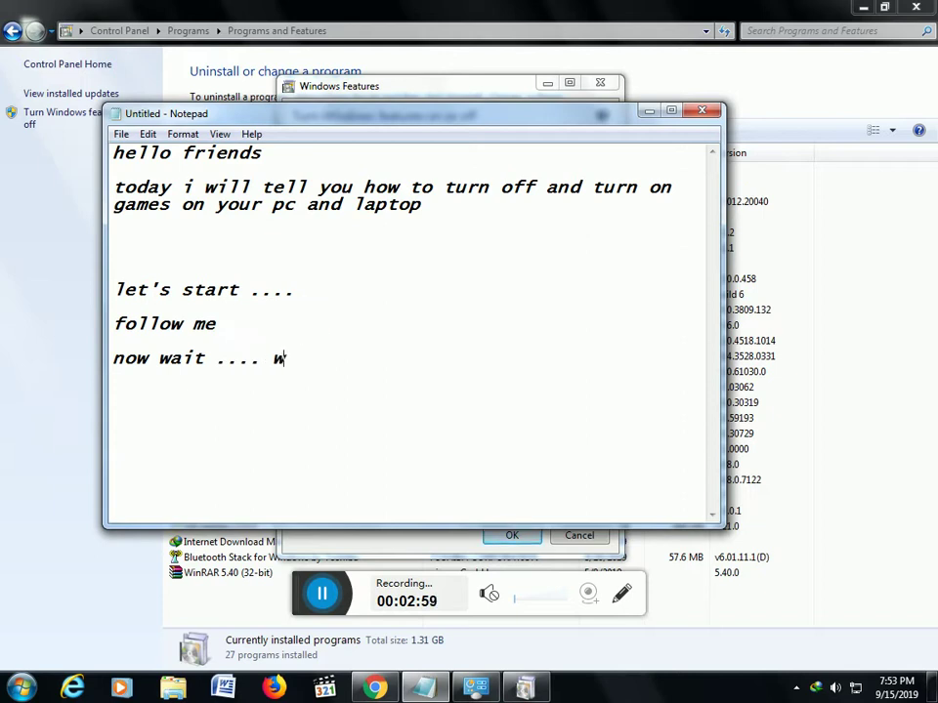
pyautogui.write('hile loading ....')
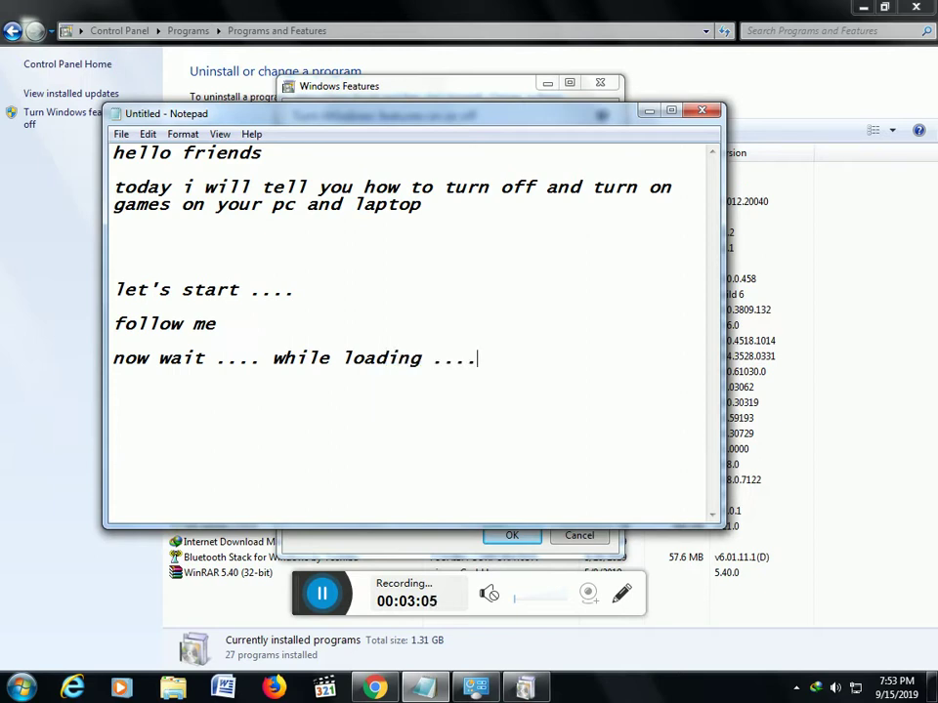
# Step: In the Windows Features dialog, expand Games, deselect every game from Spider Solitaire up to Chess Titans, and collapse the group
pyautogui.click(348, 540)
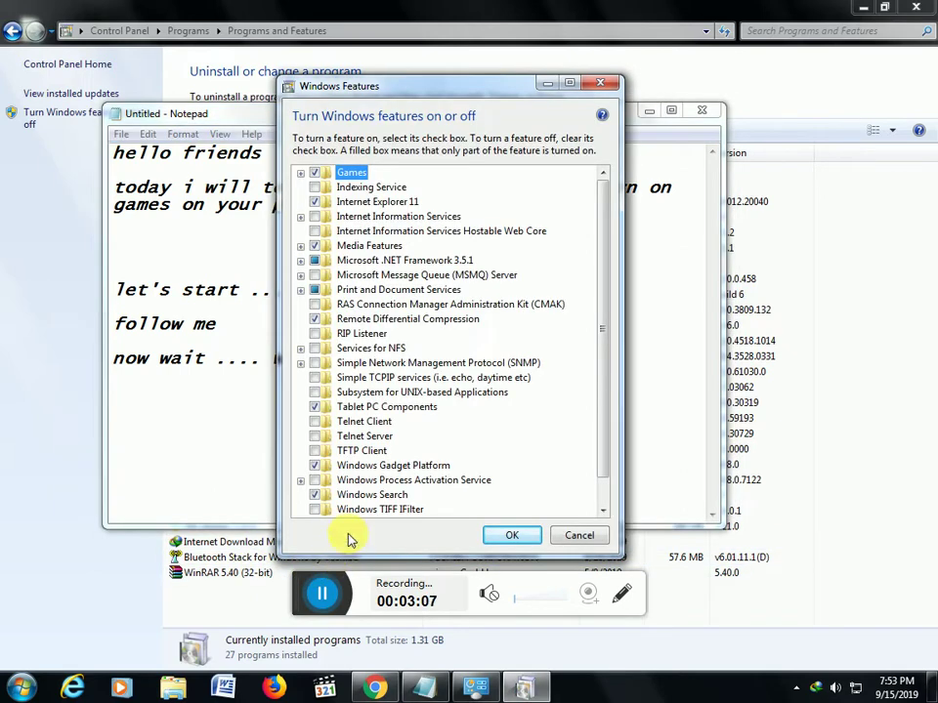
pyautogui.click(302, 173)
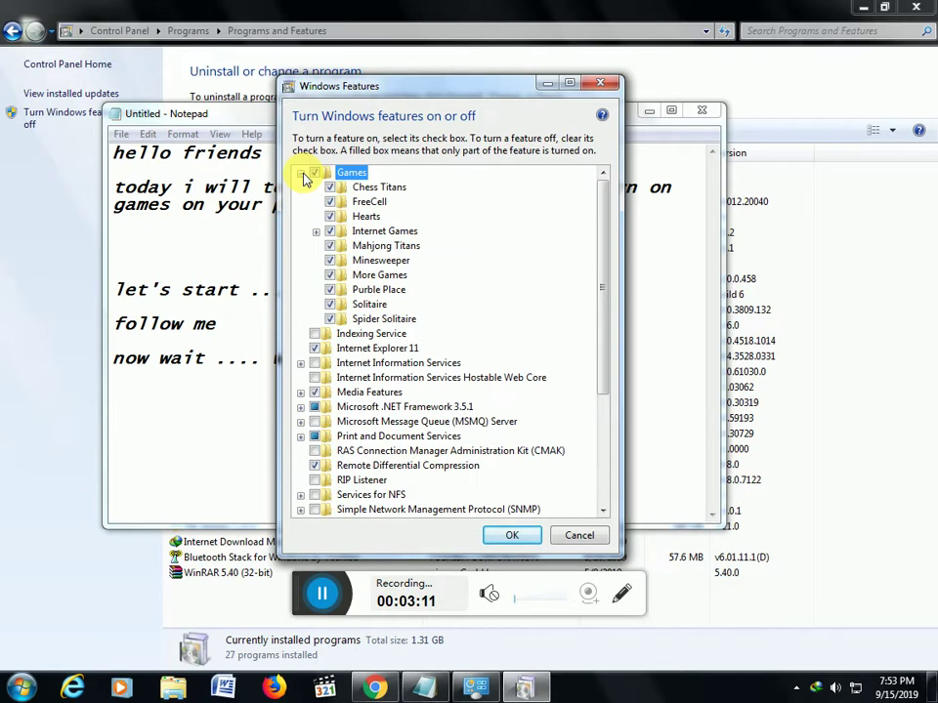
pyautogui.click(332, 320)
pyautogui.click(330, 304)
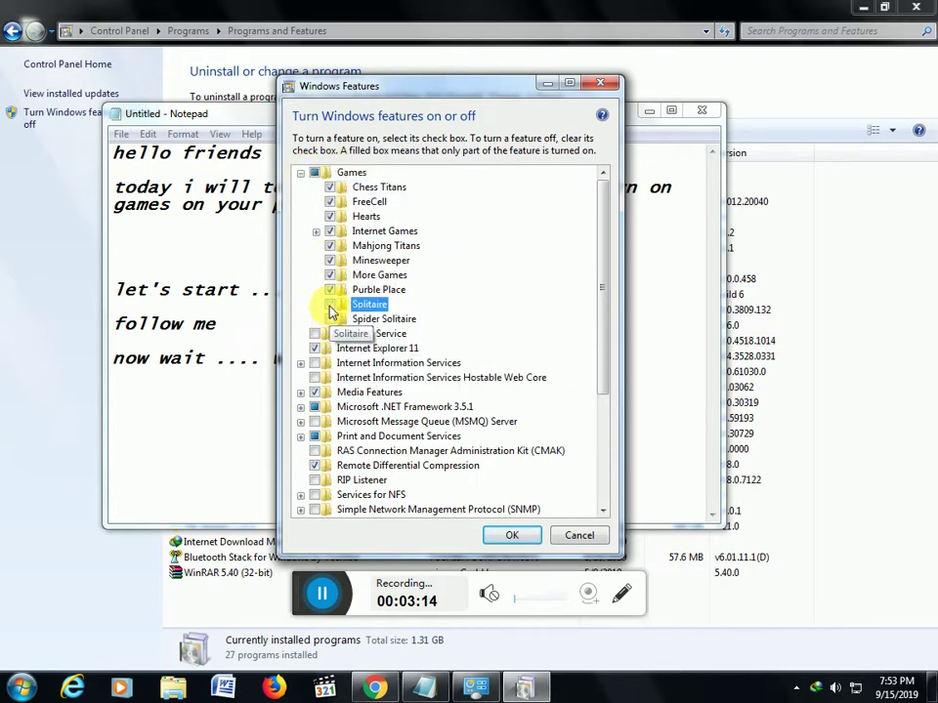
pyautogui.click(330, 290)
pyautogui.click(330, 276)
pyautogui.click(330, 261)
pyautogui.click(330, 247)
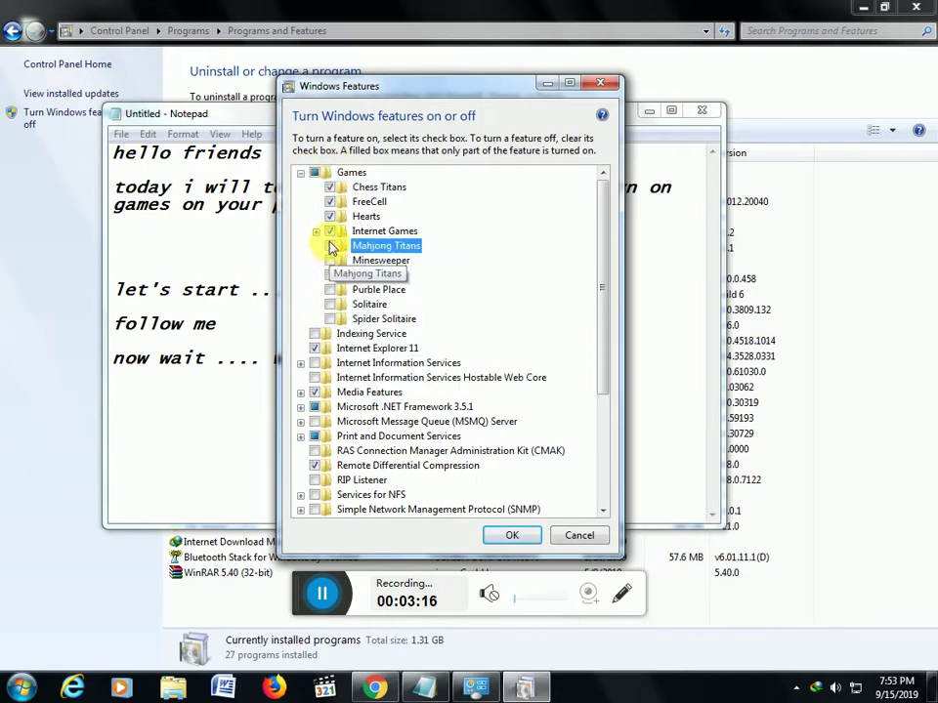
pyautogui.click(330, 231)
pyautogui.click(330, 217)
pyautogui.click(330, 202)
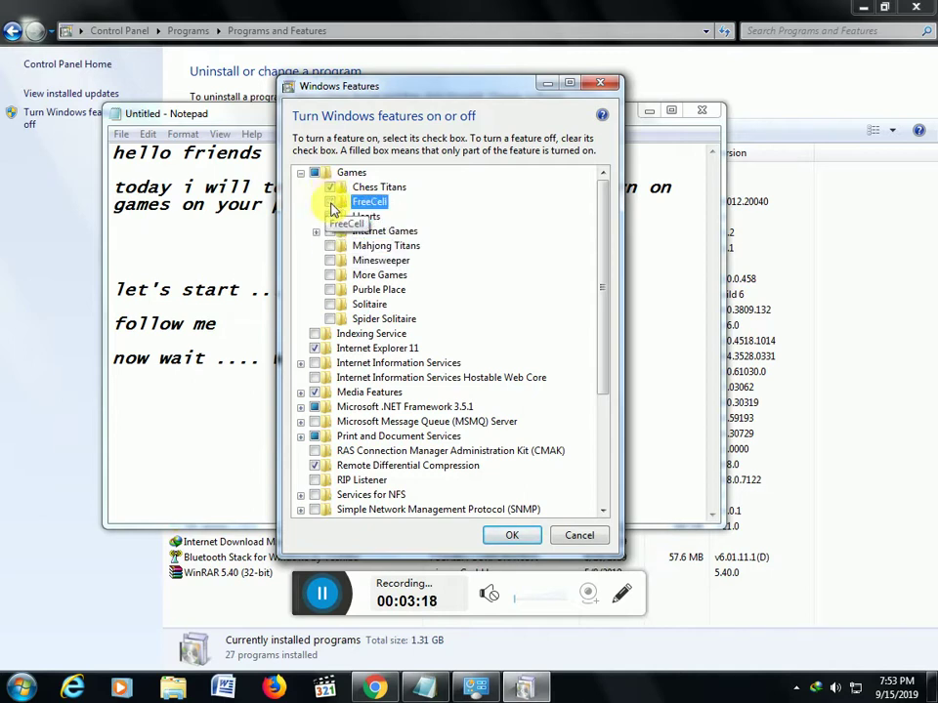
pyautogui.click(330, 188)
pyautogui.click(303, 172)
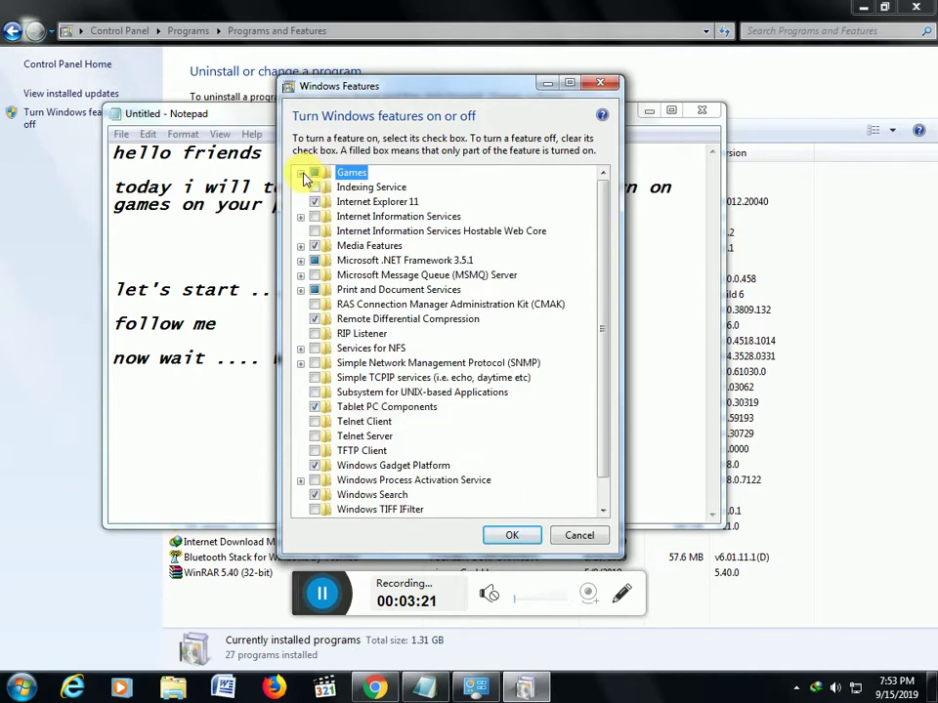
# Step: Add the line "first watch how to turn off games" at the end of the Notepad note
pyautogui.click(247, 427)
pyautogui.click(571, 370)
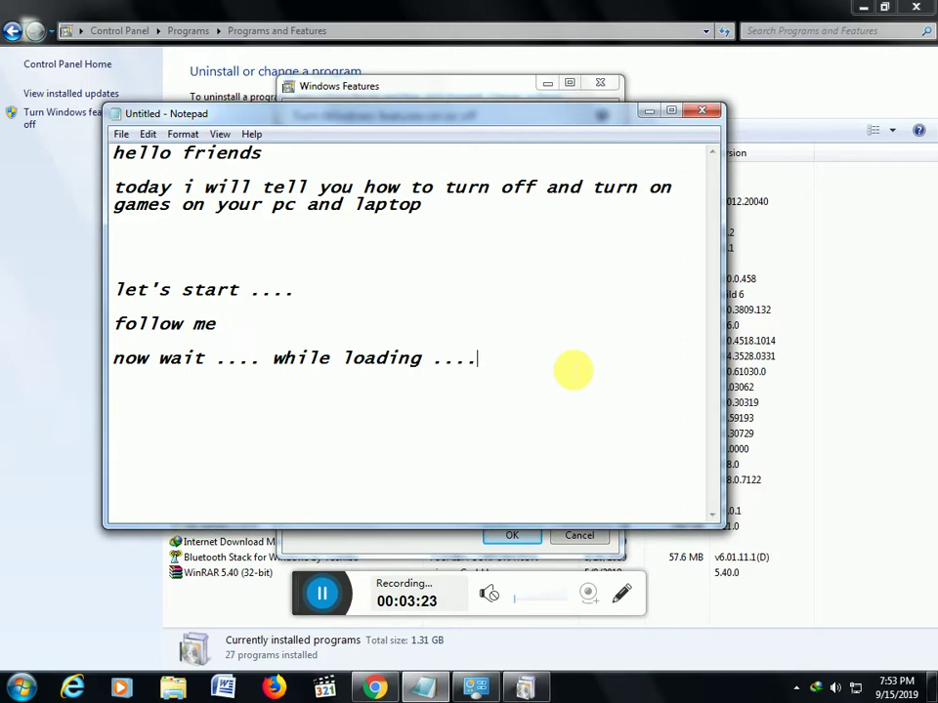
pyautogui.press('Return')
pyautogui.write('f')
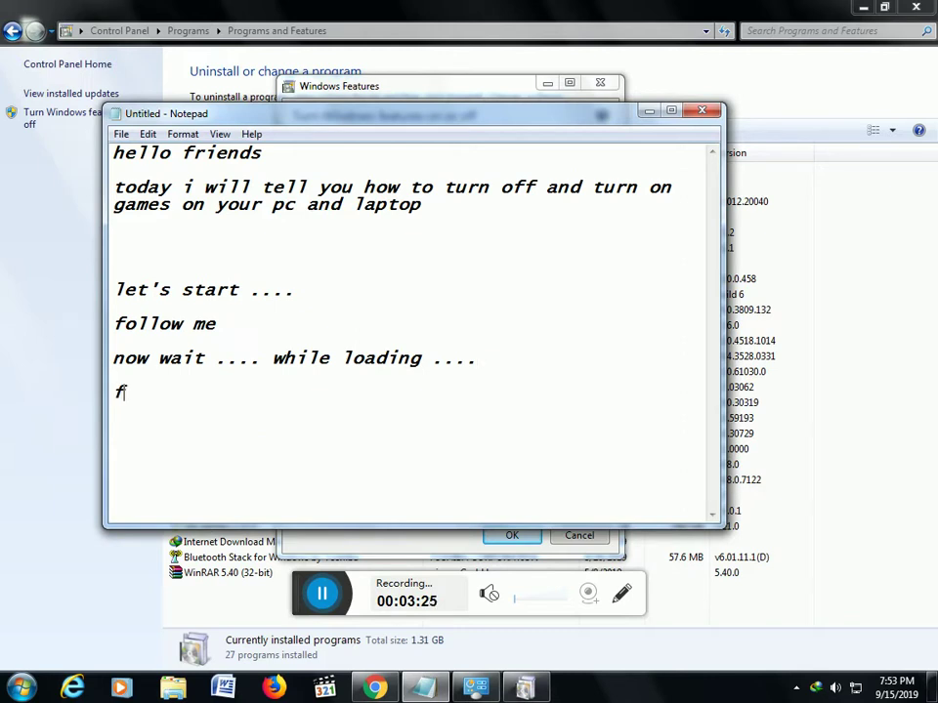
pyautogui.write('irst wa')
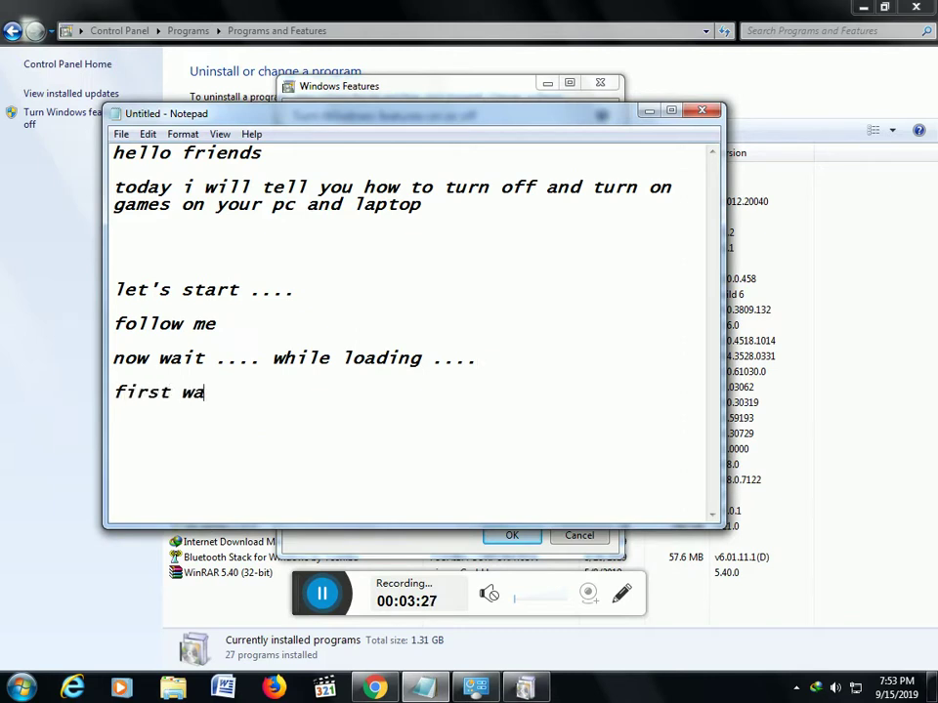
pyautogui.write('tch how to turn off games')
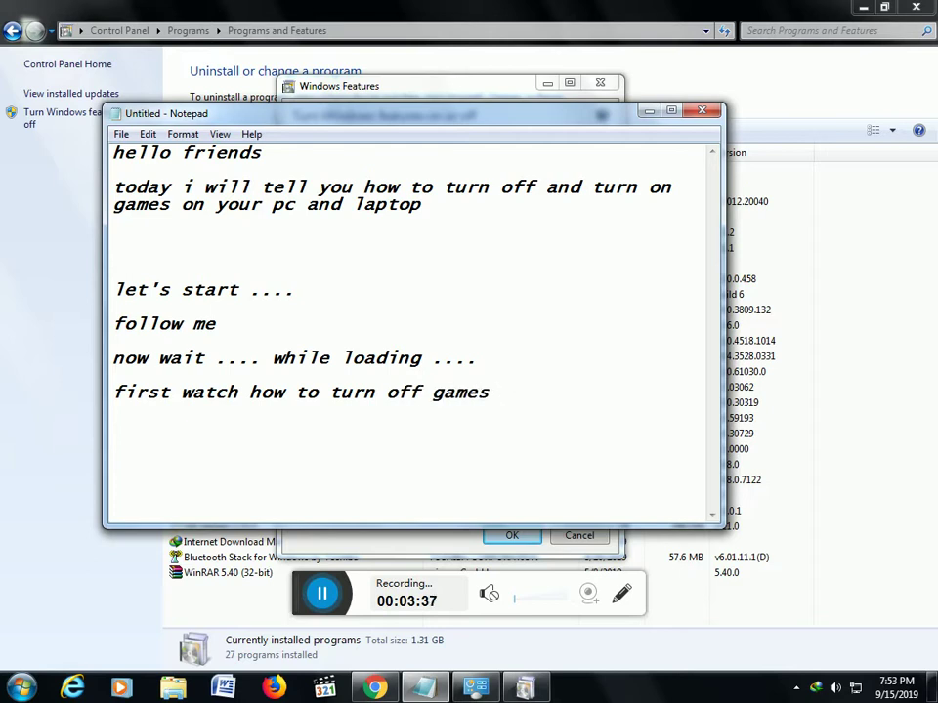
# Step: Open the Games folder, widen its list and show it as small icons to look over the installed games, and close it
pyautogui.click(21, 687)
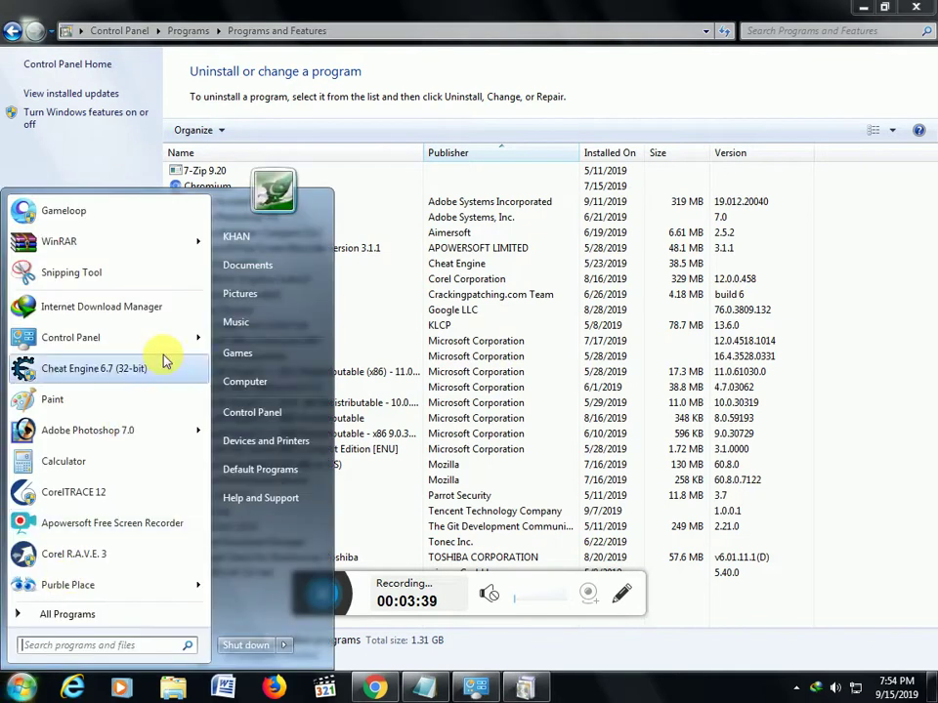
pyautogui.click(238, 353)
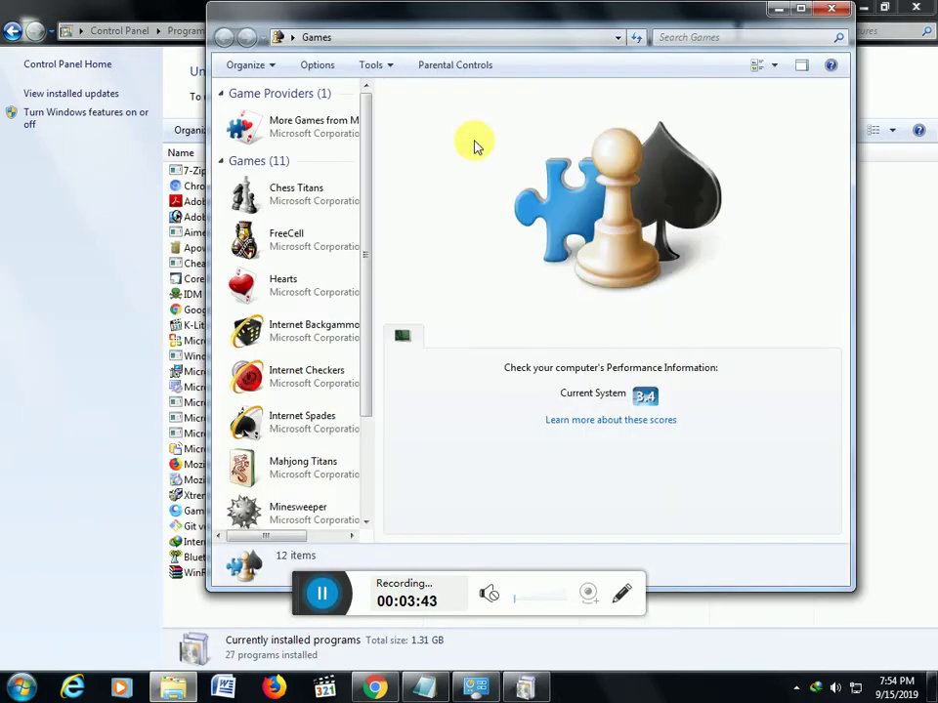
pyautogui.moveTo(377, 190); pyautogui.dragTo(422, 203)
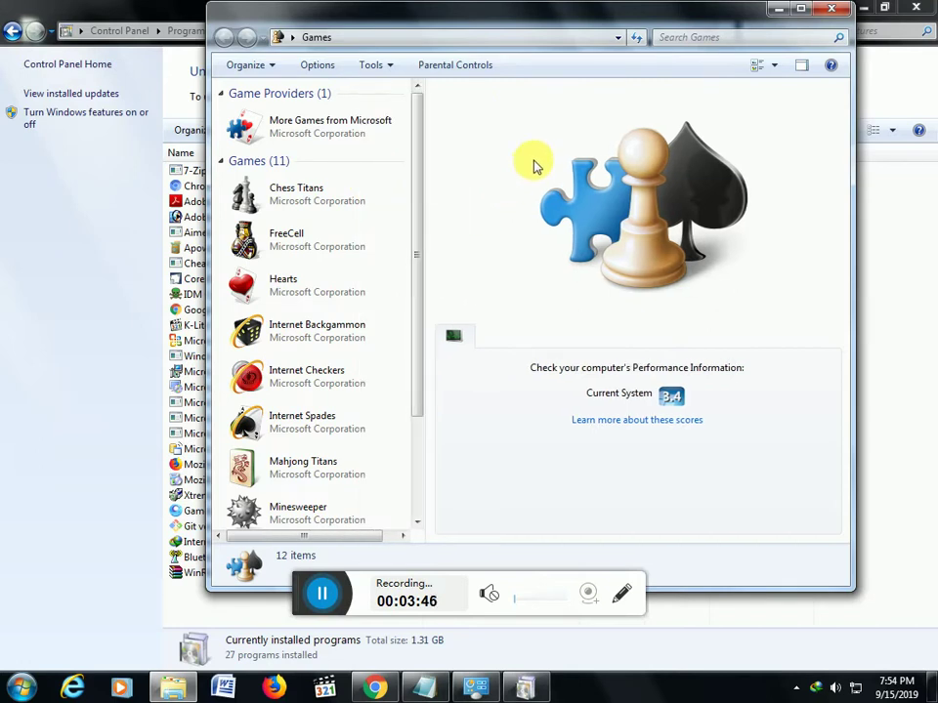
pyautogui.click(776, 66)
pyautogui.click(802, 45)
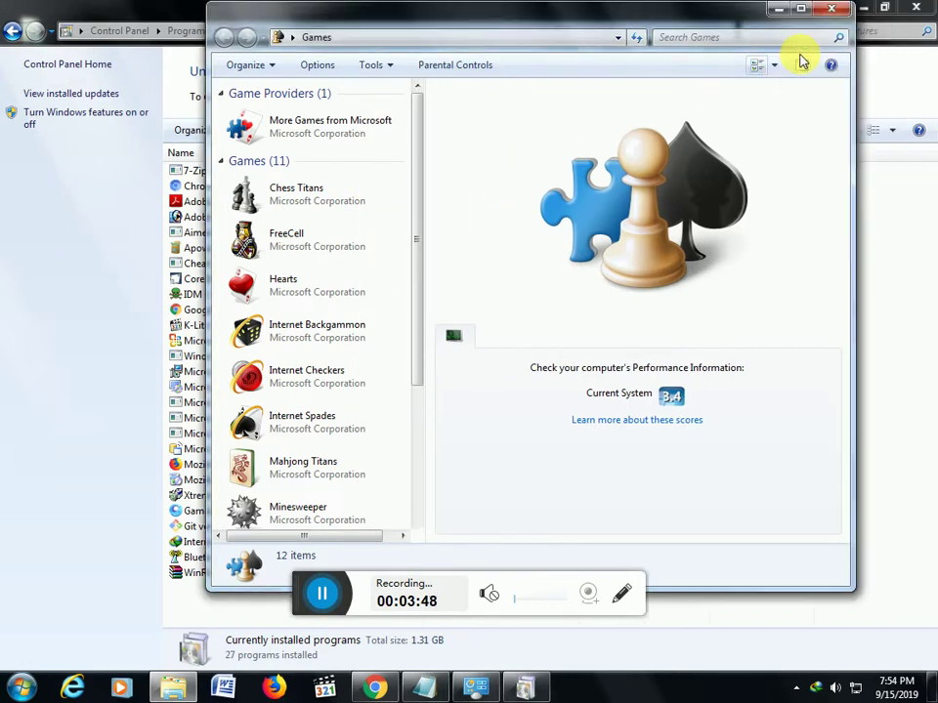
pyautogui.click(774, 66)
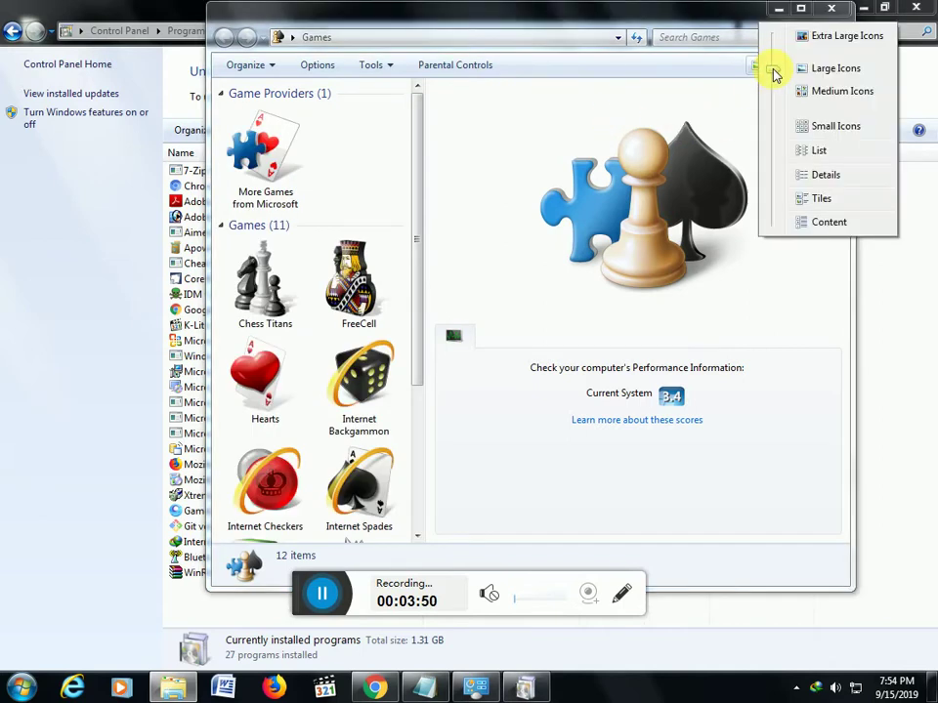
pyautogui.click(775, 87)
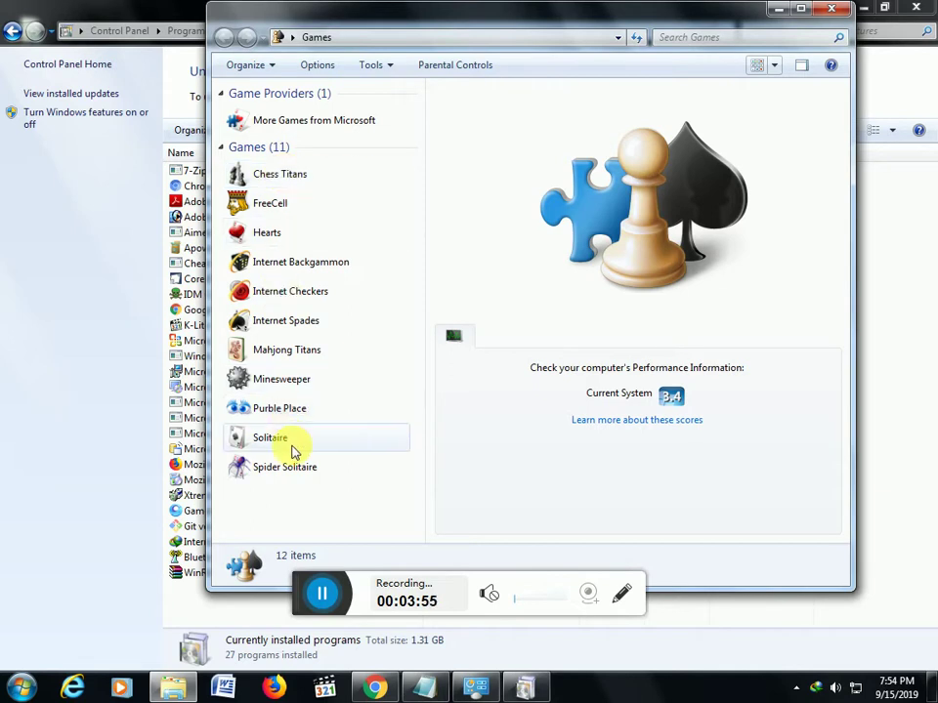
pyautogui.click(831, 10)
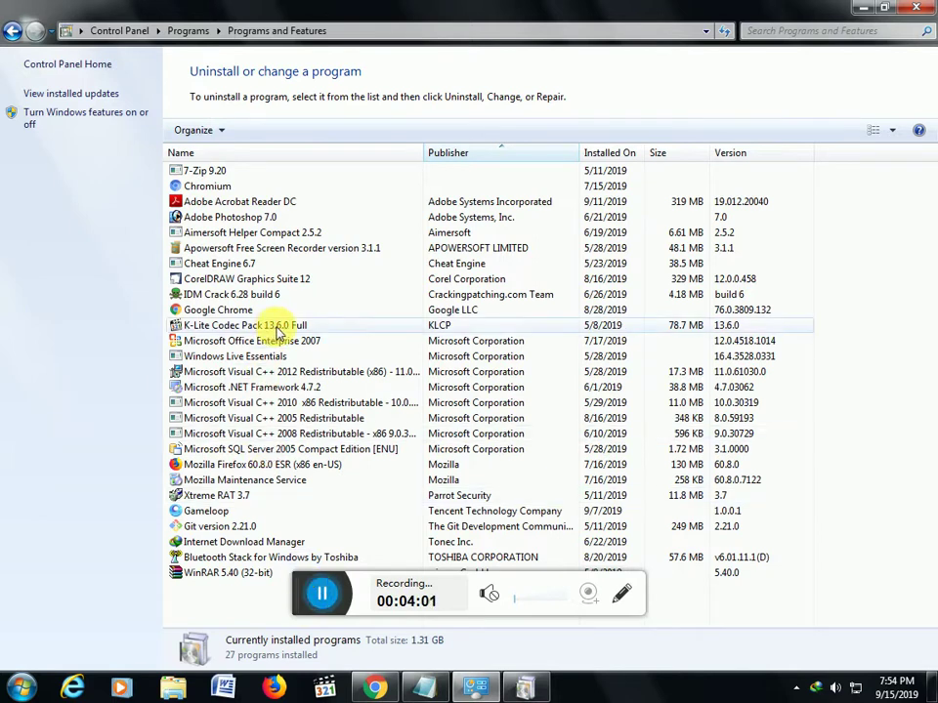
# Step: Return to the Windows Features dialog, check the expanded Games group, and apply the changes to turn all games off
pyautogui.click(525, 686)
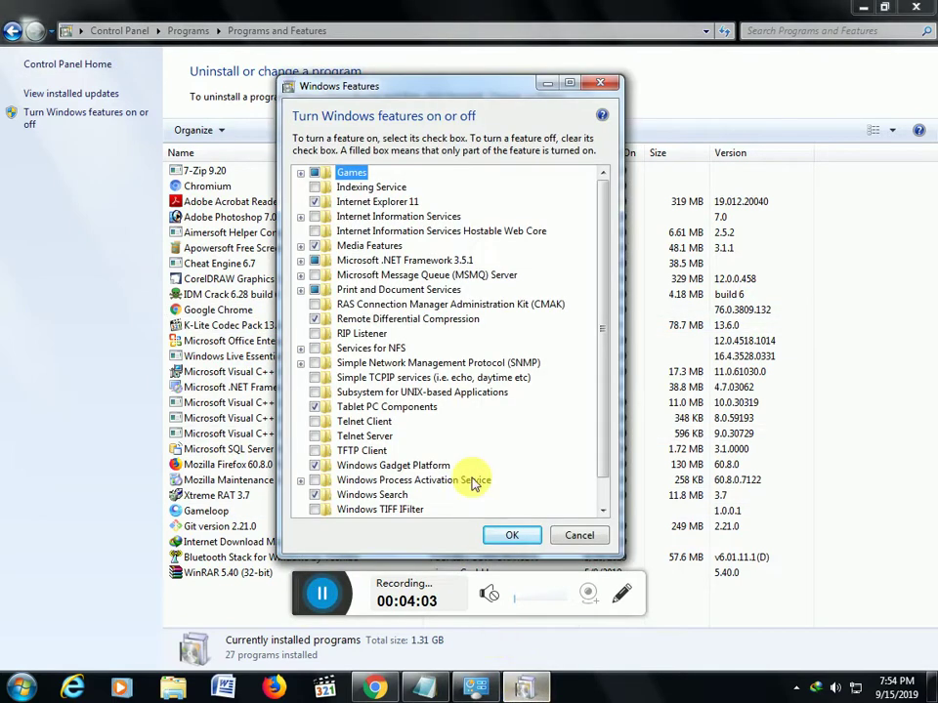
pyautogui.click(302, 175)
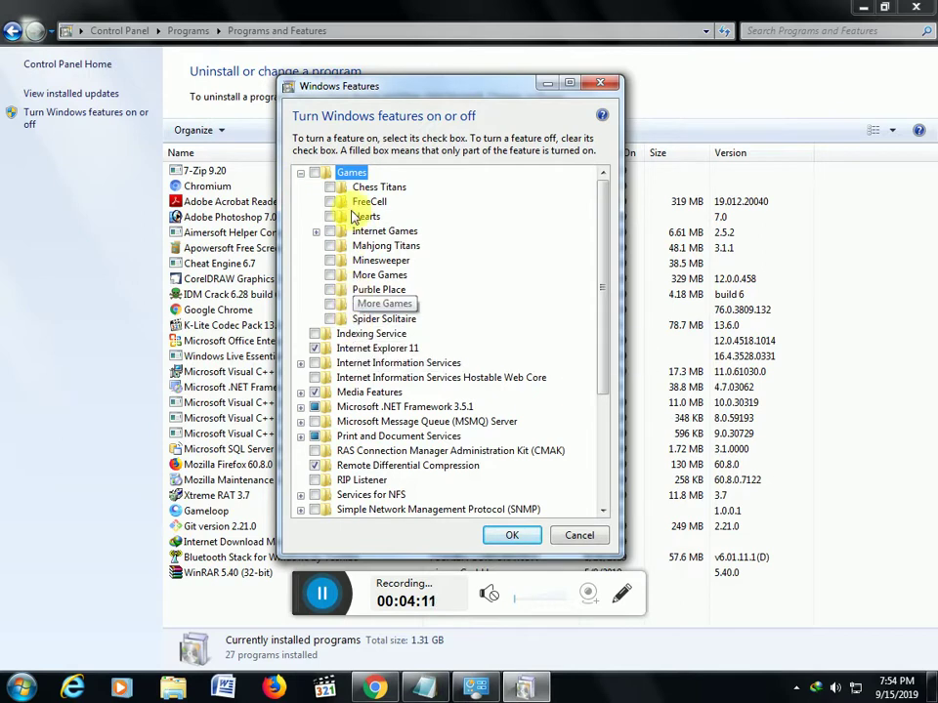
pyautogui.click(506, 537)
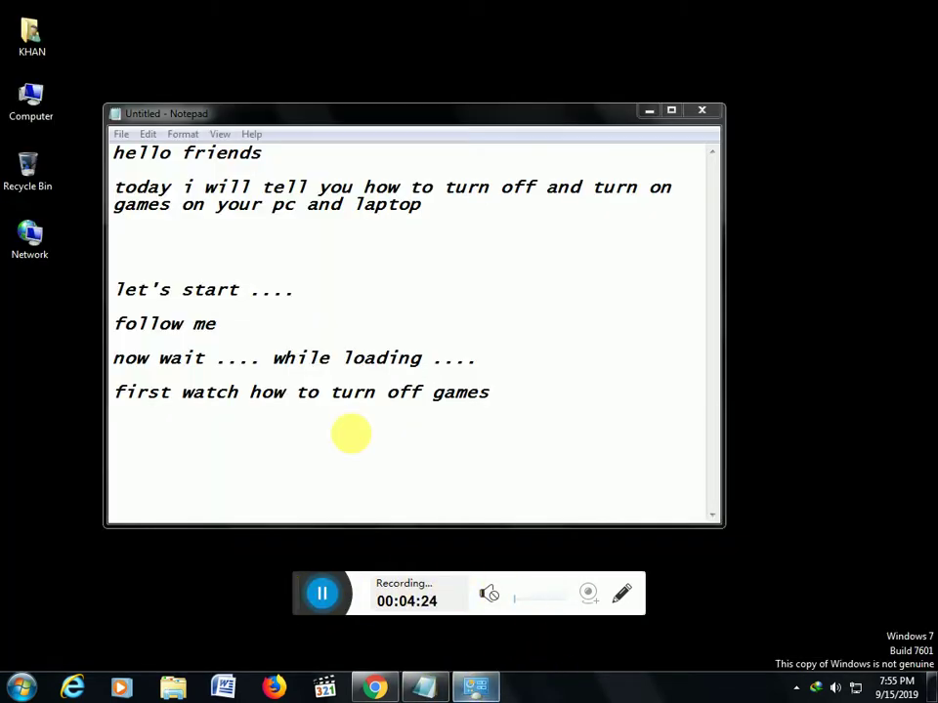
pyautogui.click(476, 687)
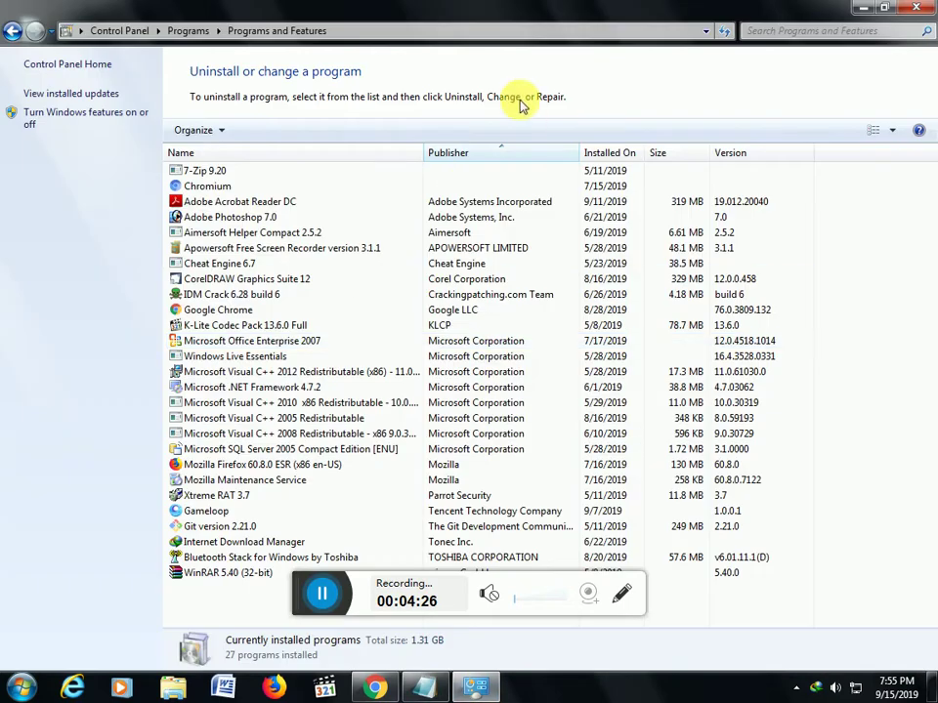
pyautogui.click(146, 118)
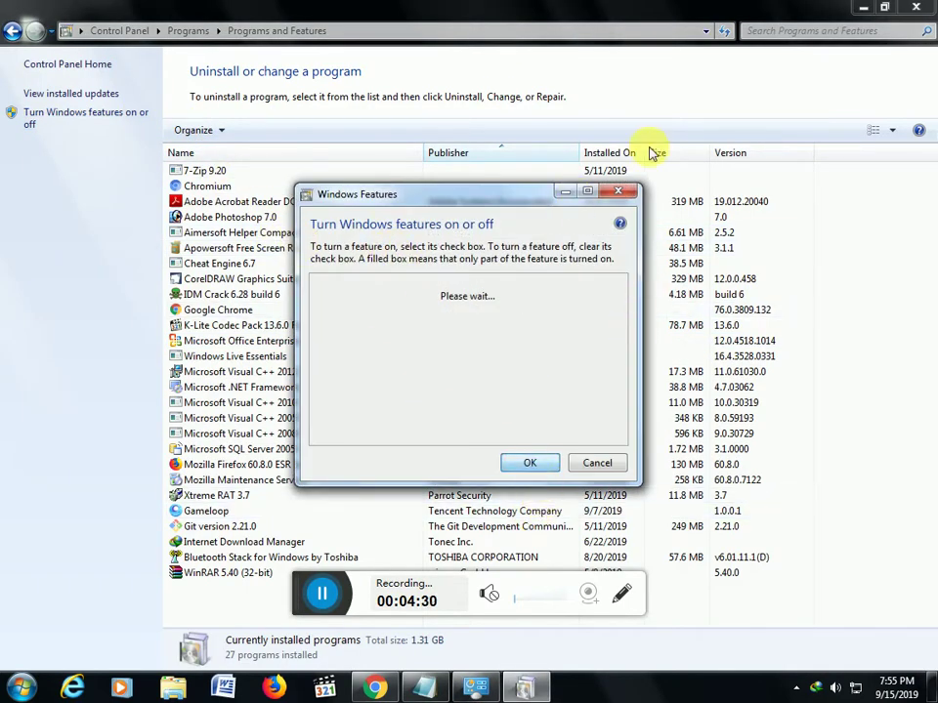
pyautogui.click(599, 467)
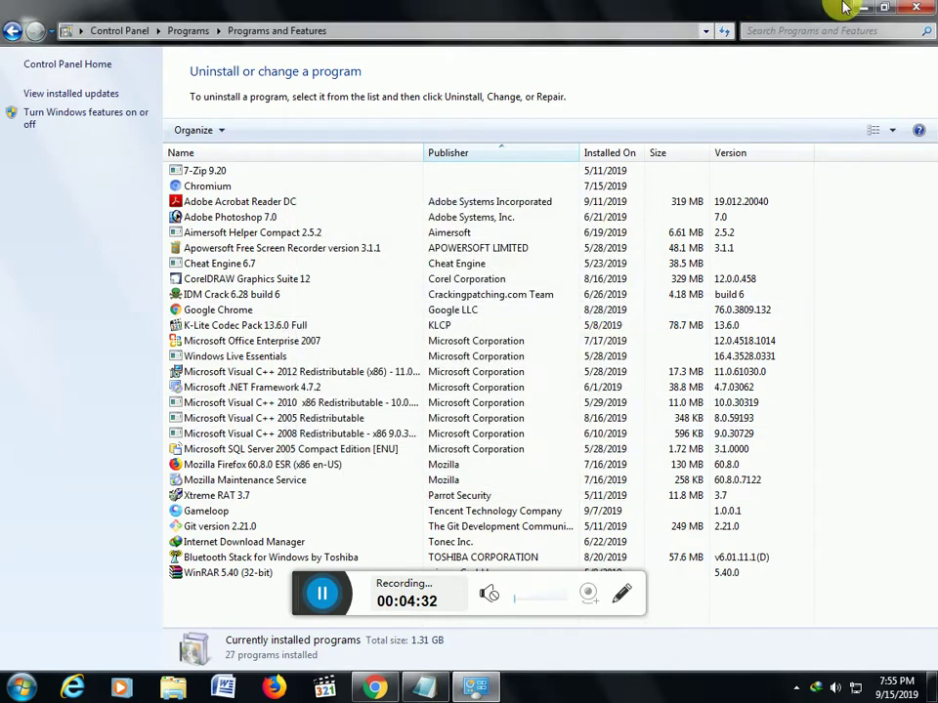
pyautogui.click(863, 7)
# Step: Reopen the Games folder in a maximized window, check its contents and view the game updates and options dialog without changing anything
pyautogui.click(21, 688)
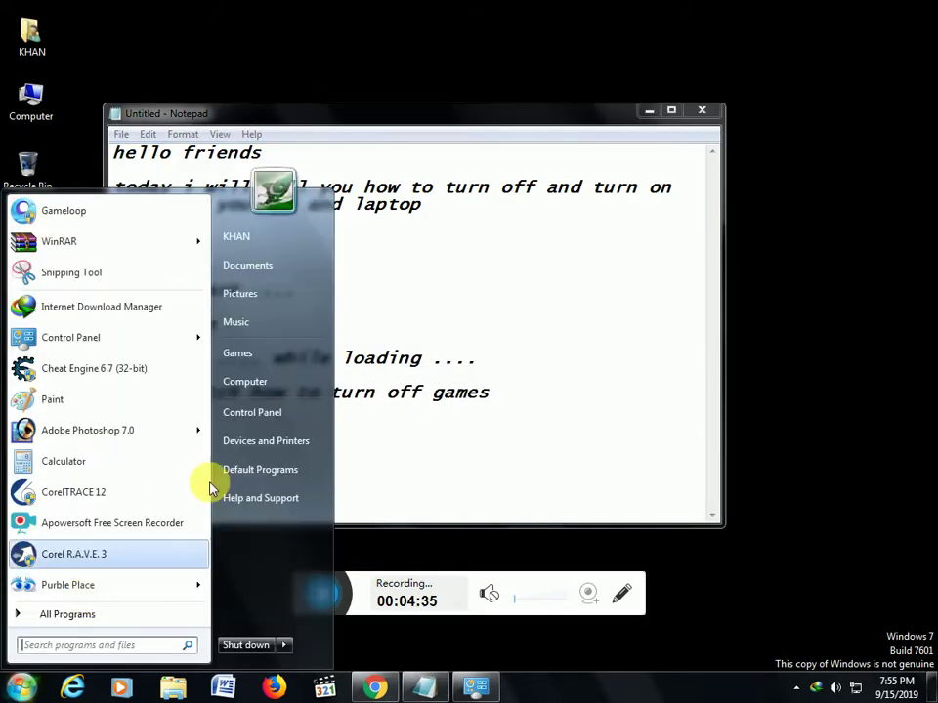
pyautogui.click(260, 357)
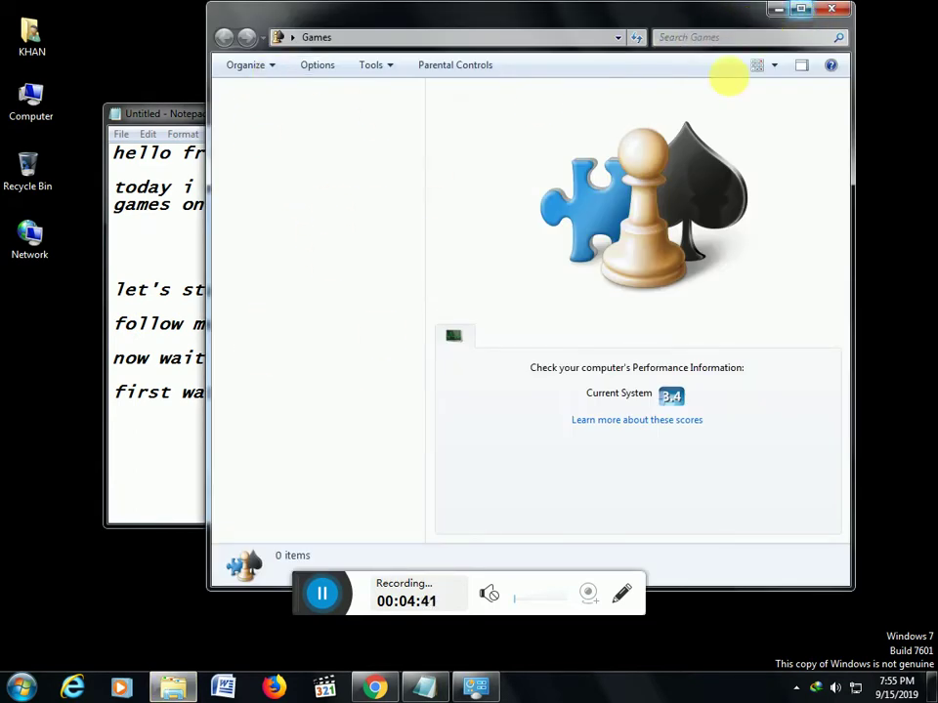
pyautogui.click(799, 11)
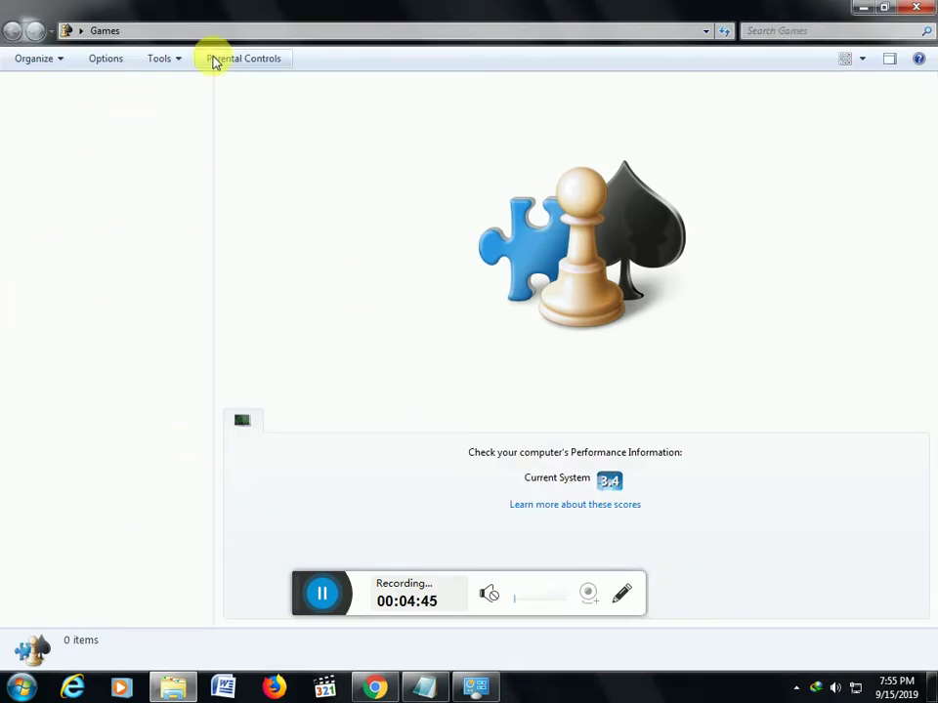
pyautogui.click(63, 60)
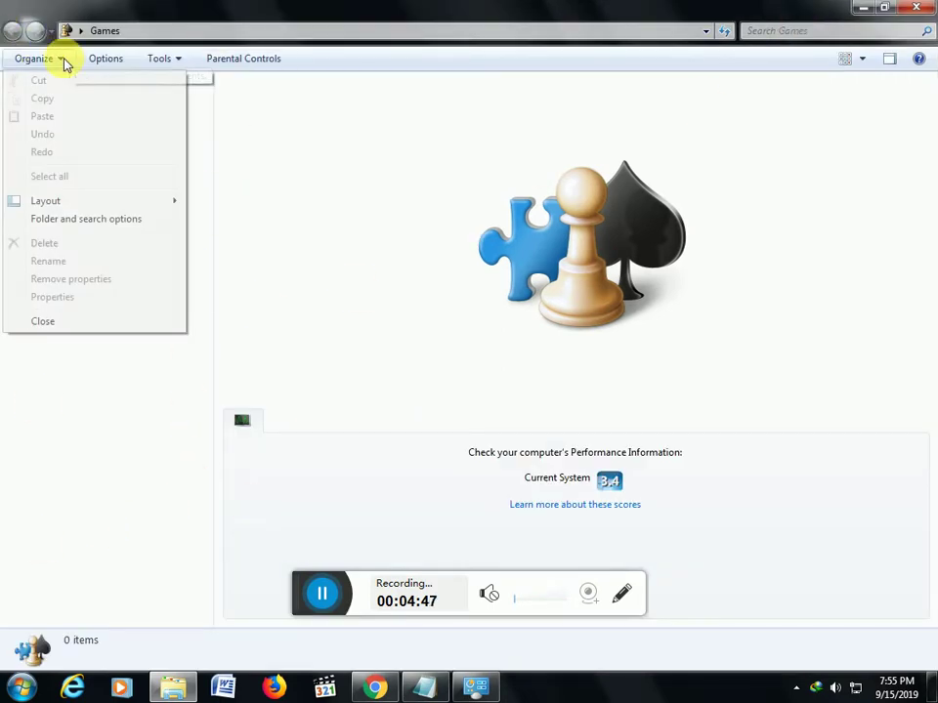
pyautogui.click(104, 60)
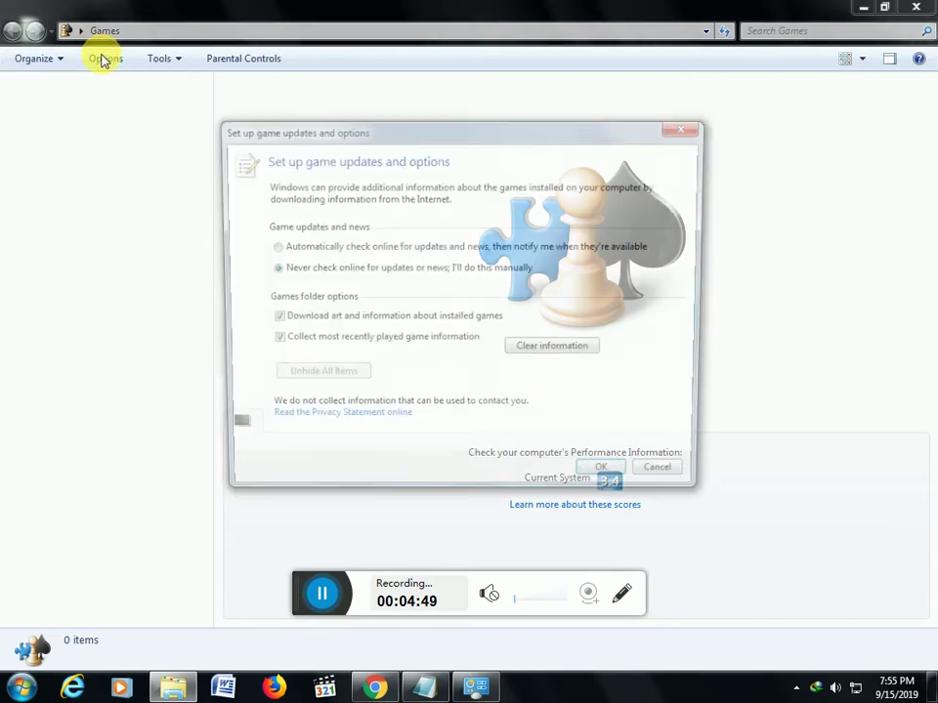
pyautogui.click(683, 124)
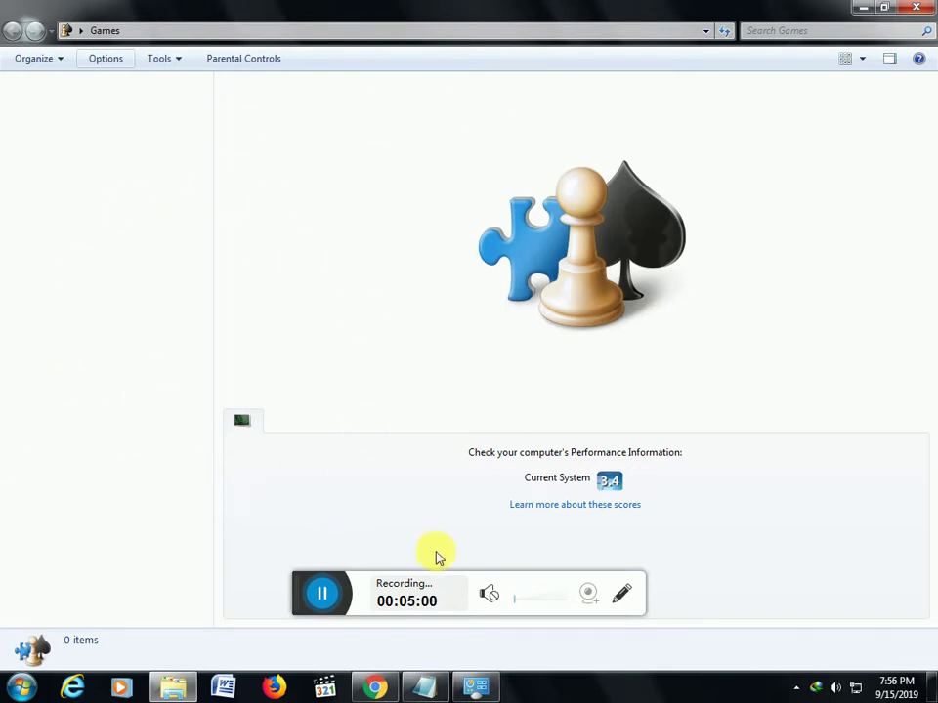
# Step: Switch to the Notepad note and add the line "now turning on games" at its end
pyautogui.click(480, 687)
pyautogui.click(483, 688)
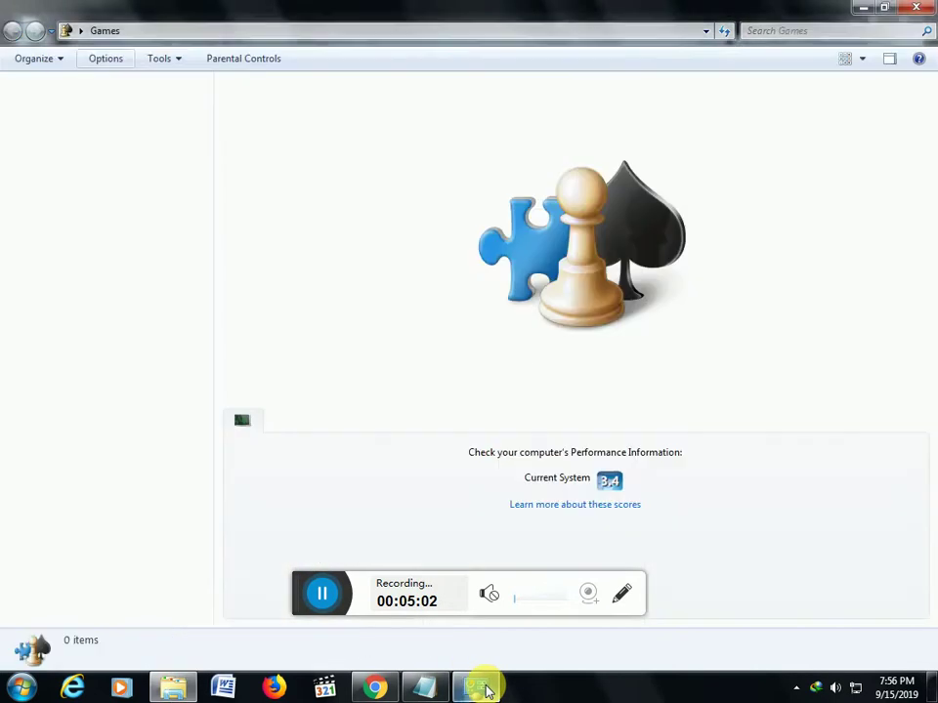
pyautogui.click(425, 686)
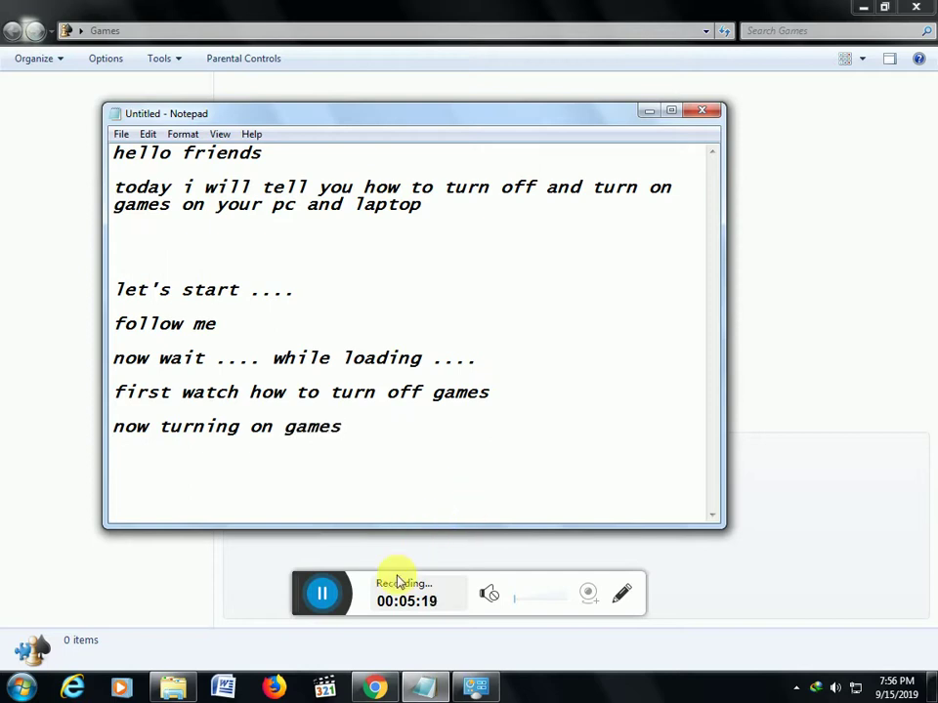
# Step: Close the open Programs and Features window and the Games folder, leaving only the Notepad note on the desktop
pyautogui.click(476, 691)
pyautogui.click(864, 8)
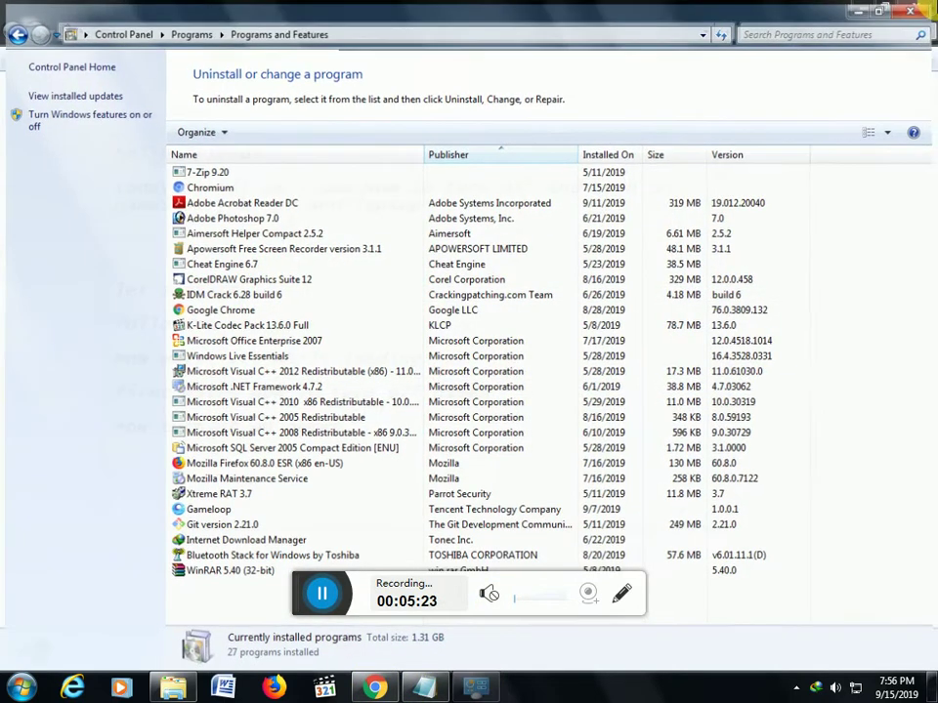
pyautogui.click(867, 8)
pyautogui.click(867, 7)
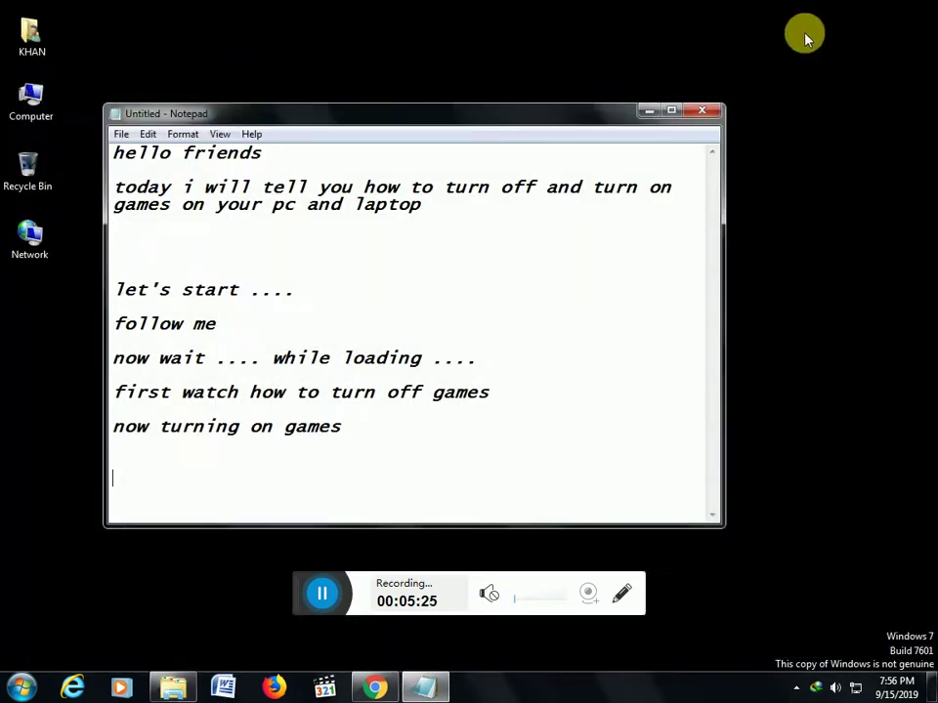
pyautogui.click(192, 670)
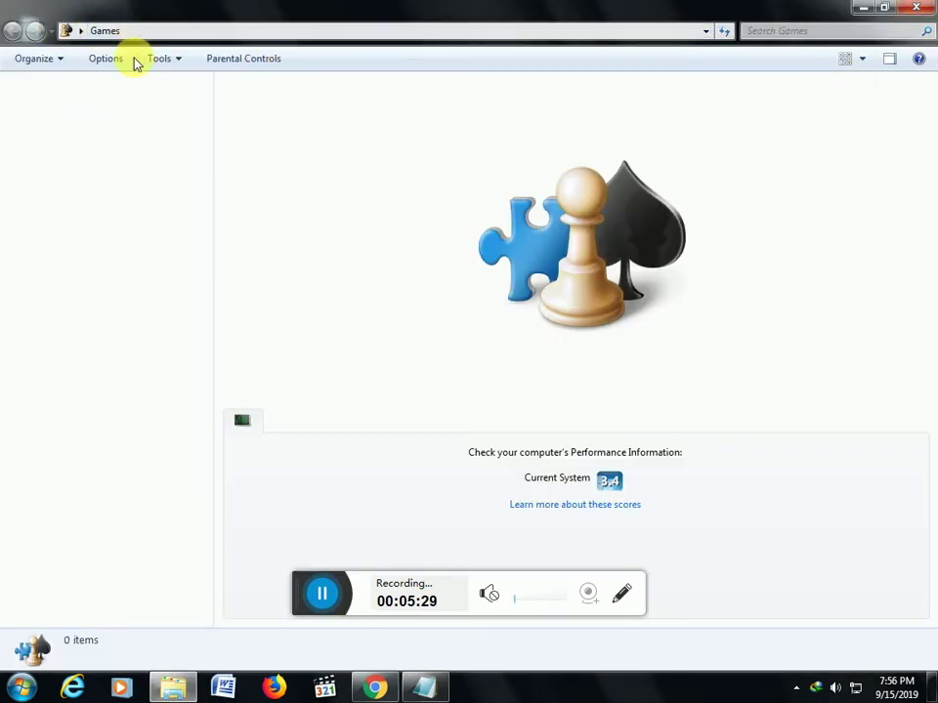
pyautogui.click(864, 8)
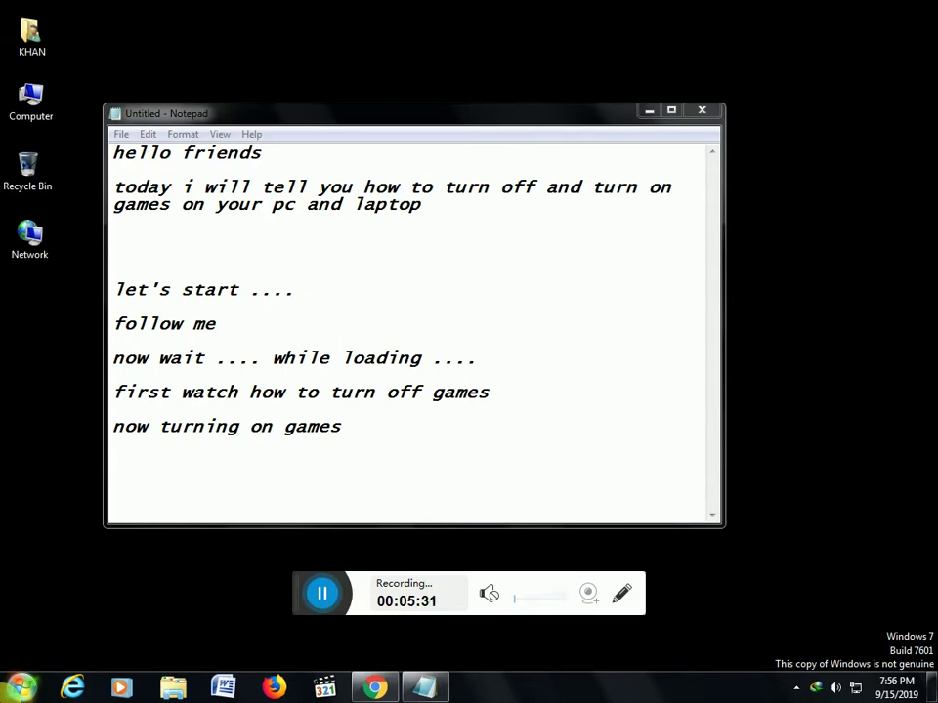
# Step: Open Programs and Features from Control Panel's Programs category and bring up the Windows Features dialog
pyautogui.click(21, 687)
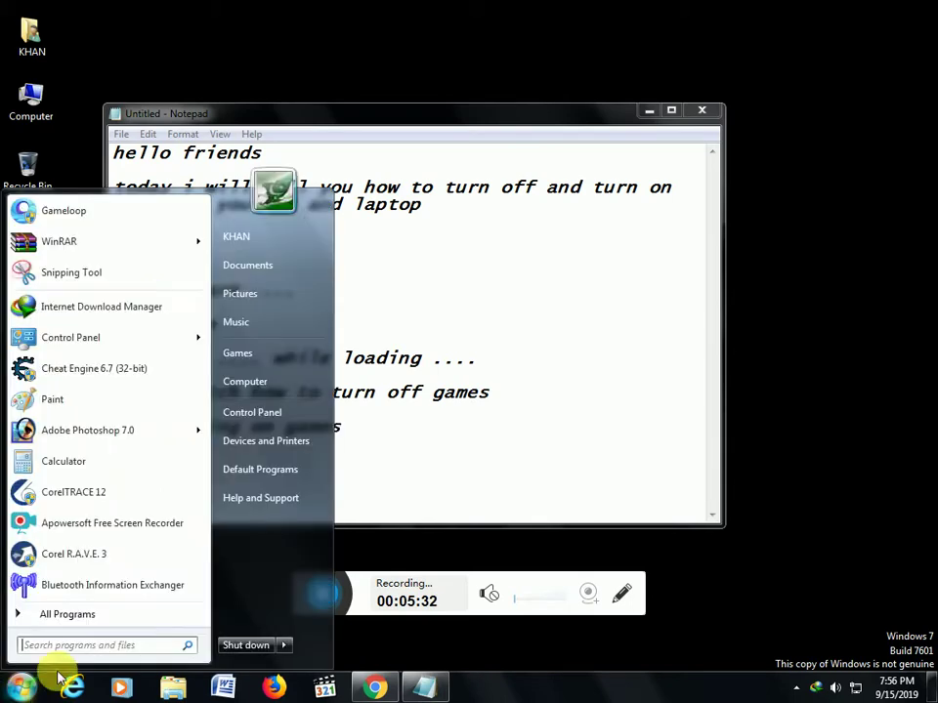
pyautogui.click(261, 414)
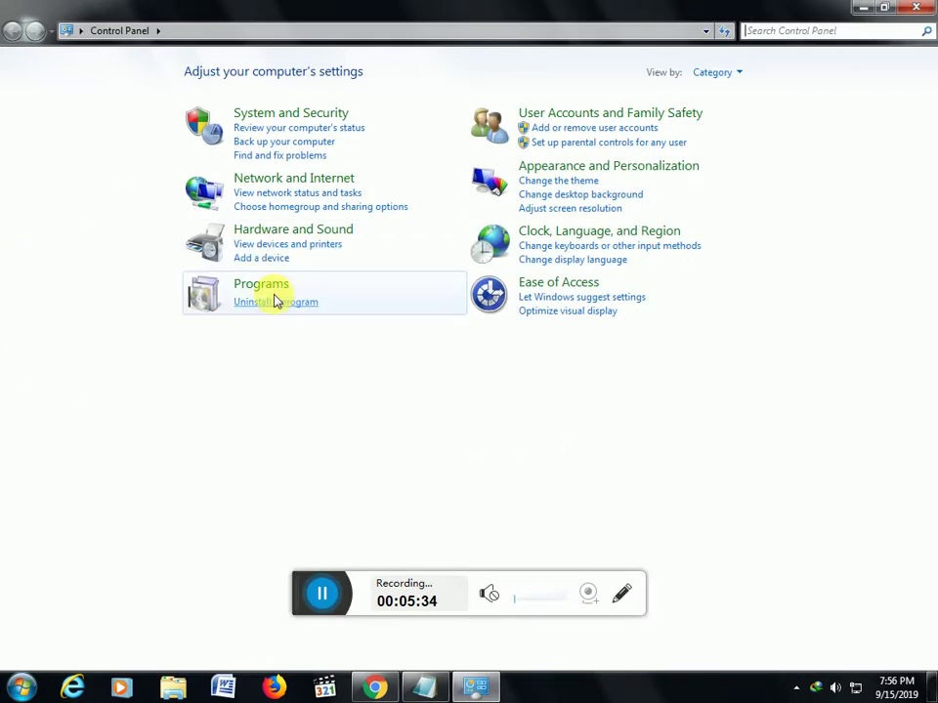
pyautogui.click(277, 294)
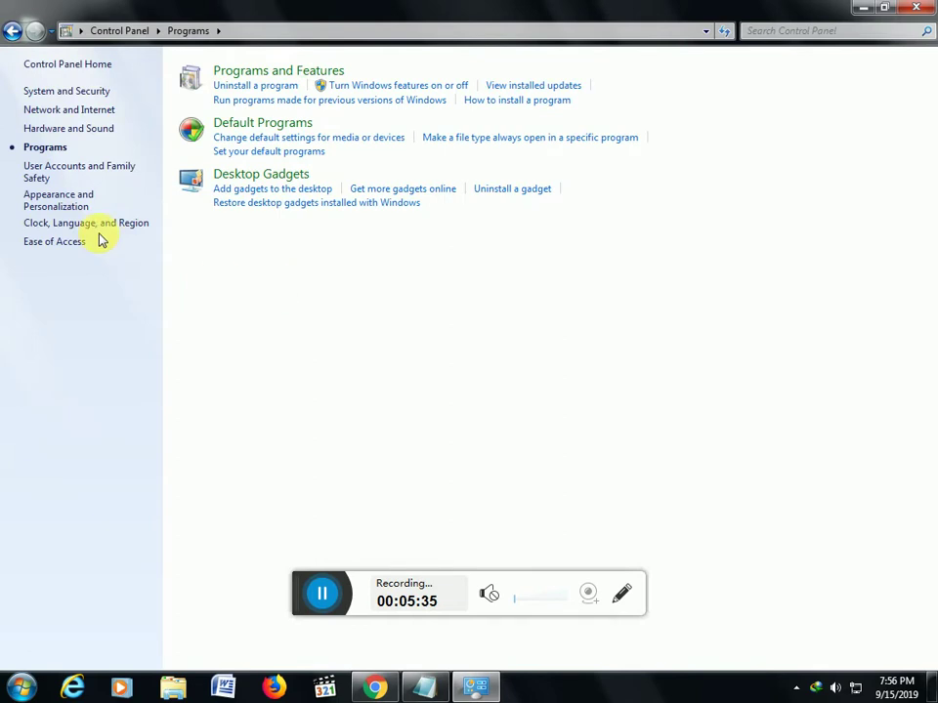
pyautogui.click(317, 70)
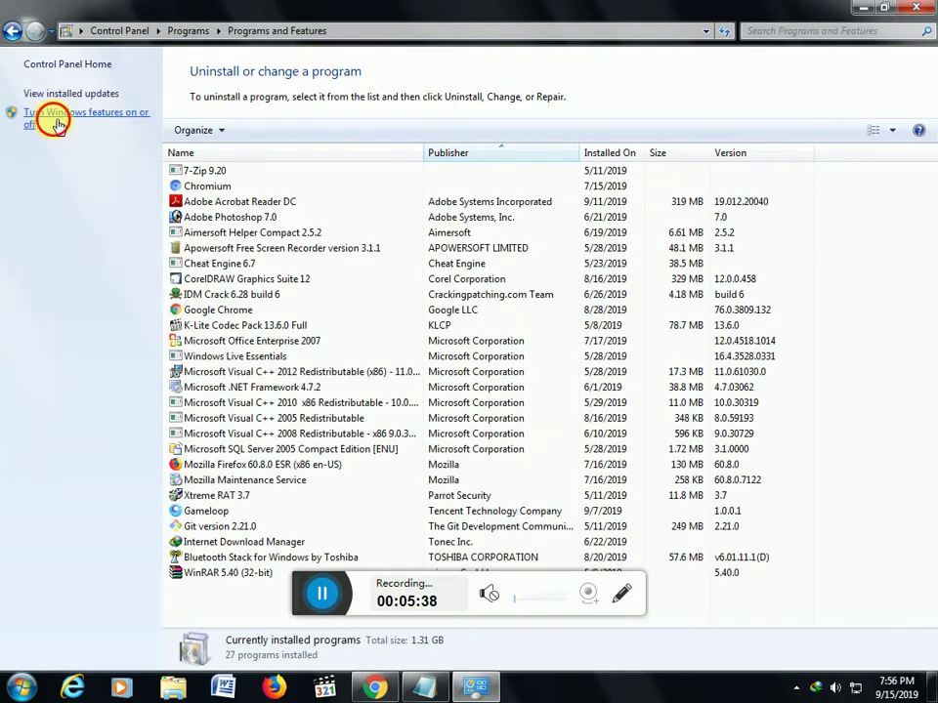
pyautogui.click(59, 125)
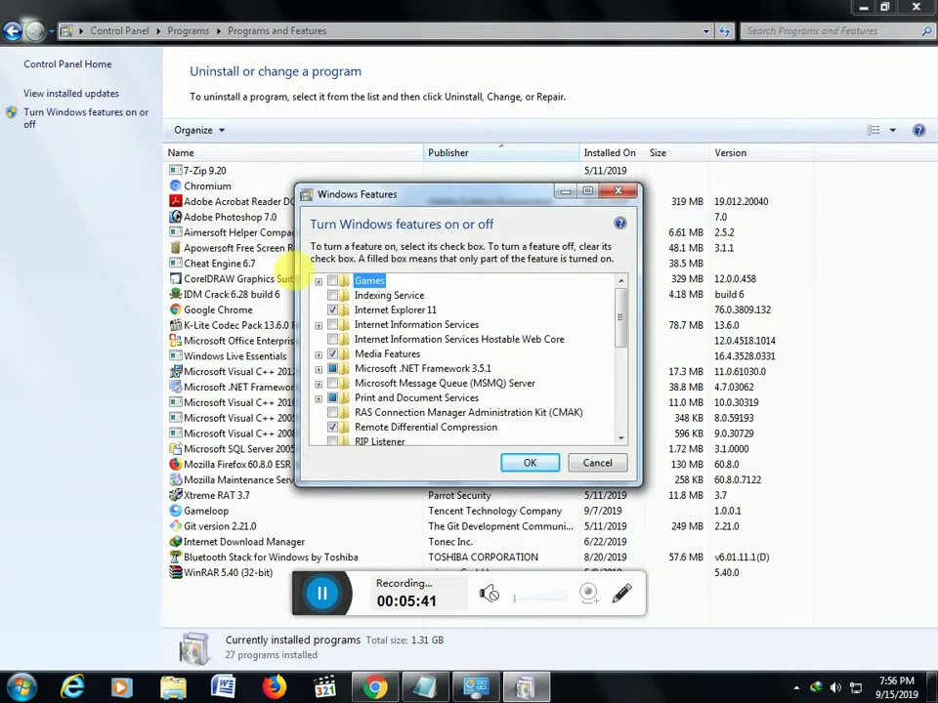
# Step: Expand the Games group, turn on all its games, apply the changes, and close Programs and Features
pyautogui.click(320, 281)
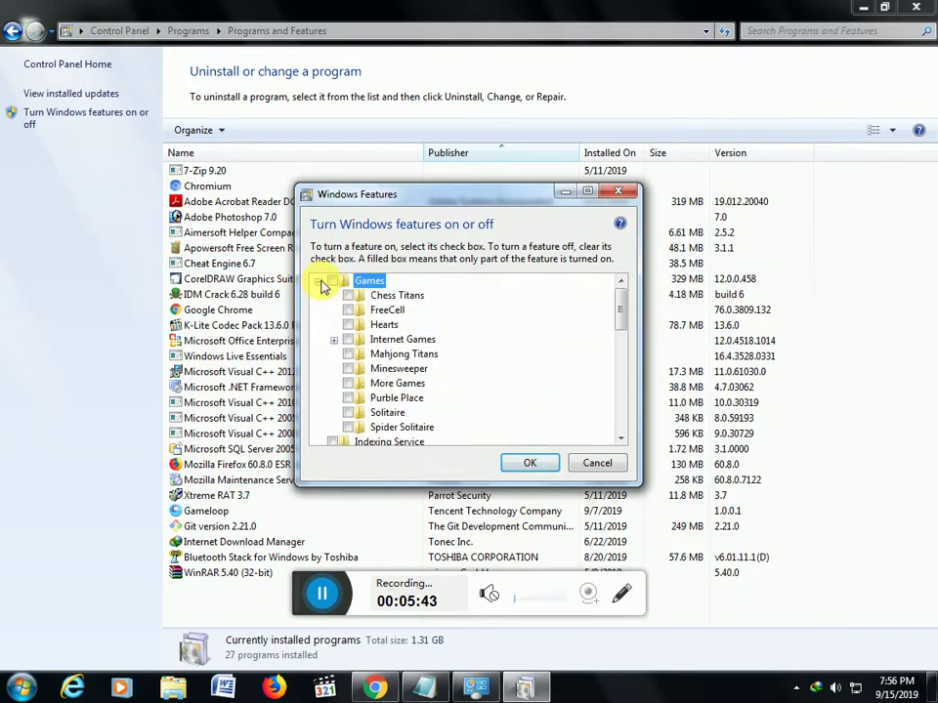
pyautogui.click(333, 282)
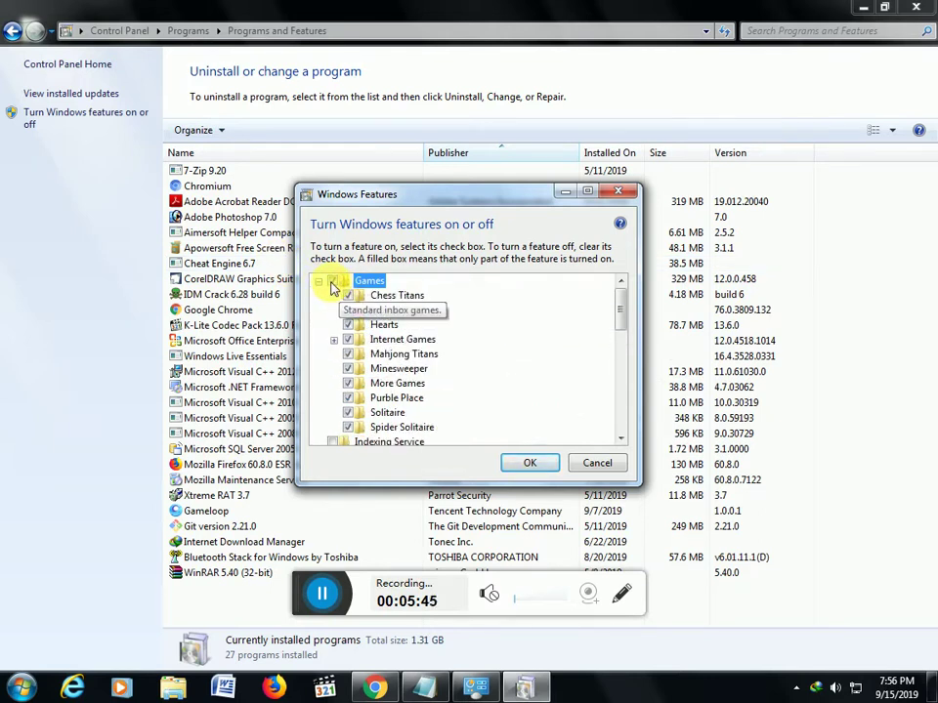
pyautogui.scroll(-1, 347, 408)
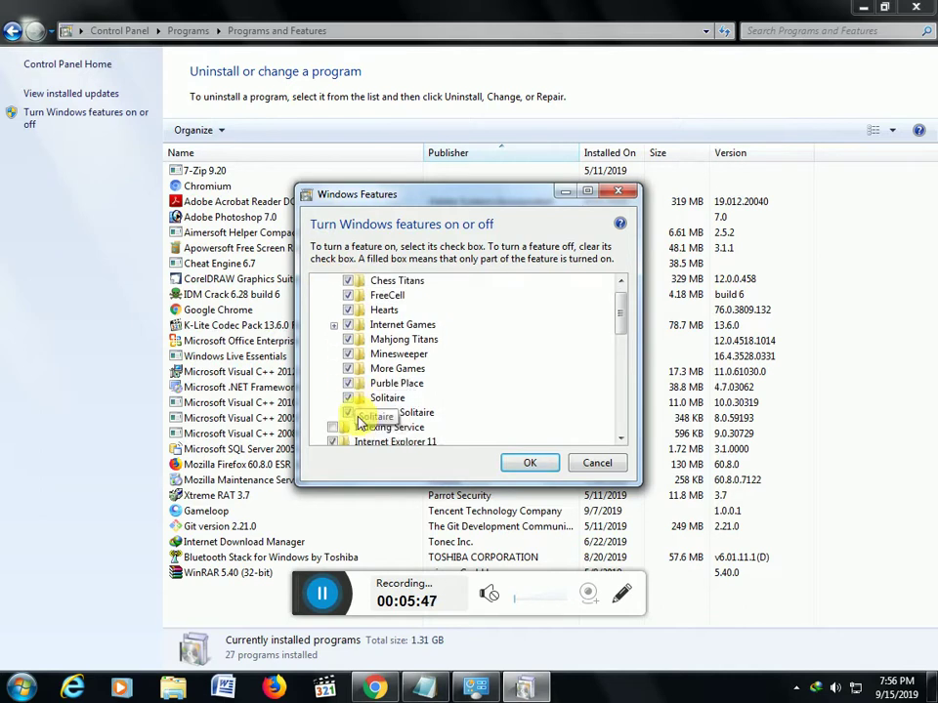
pyautogui.click(534, 463)
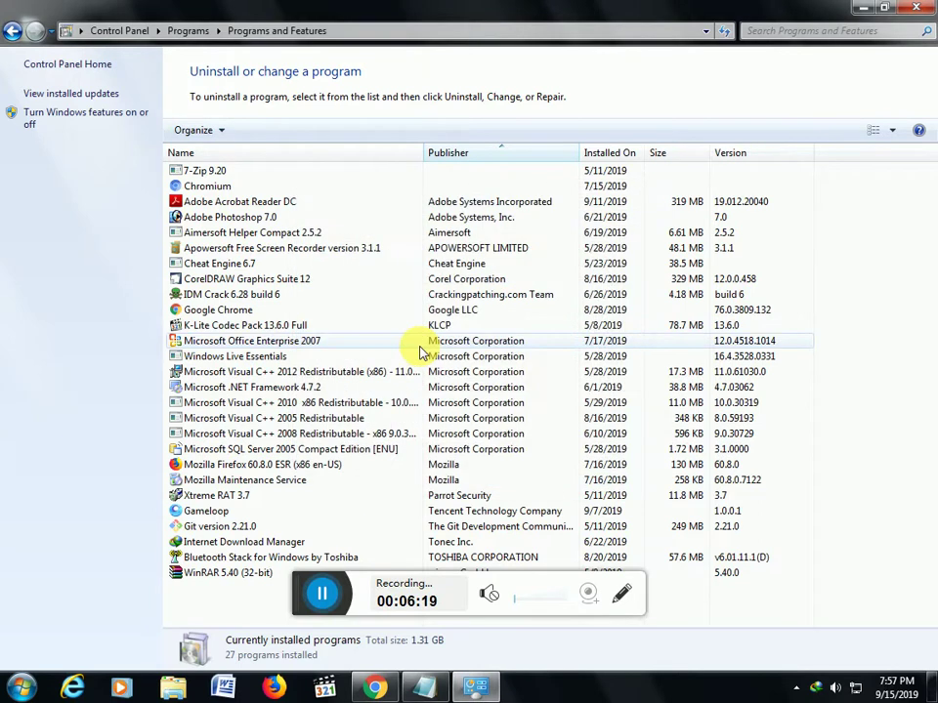
pyautogui.click(905, 8)
# Step: Open the Games folder to check the restored games and launch Purble Place
pyautogui.click(21, 688)
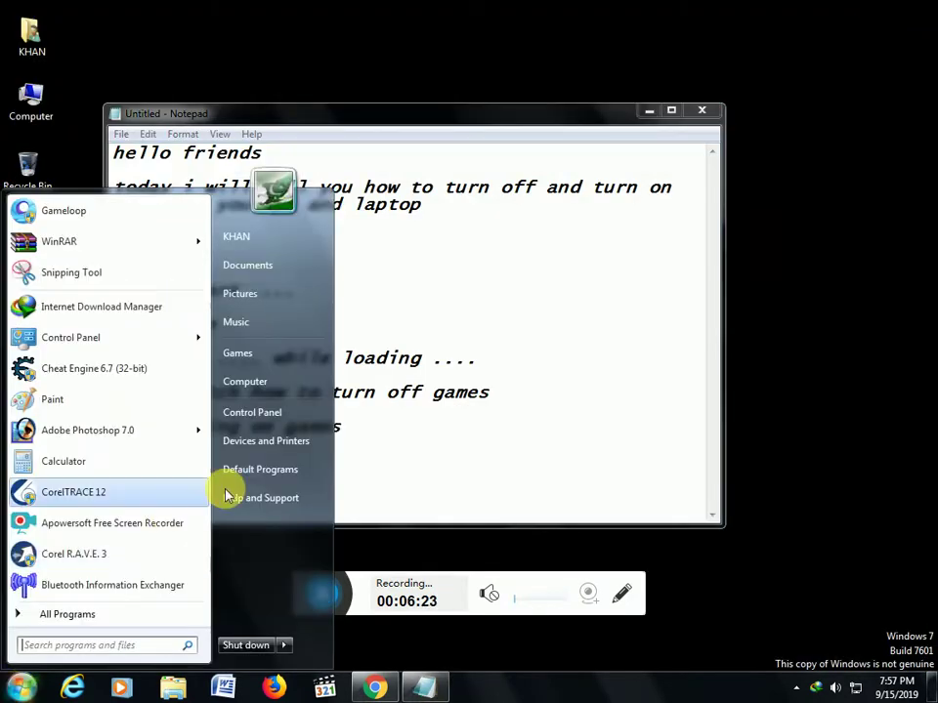
pyautogui.click(246, 351)
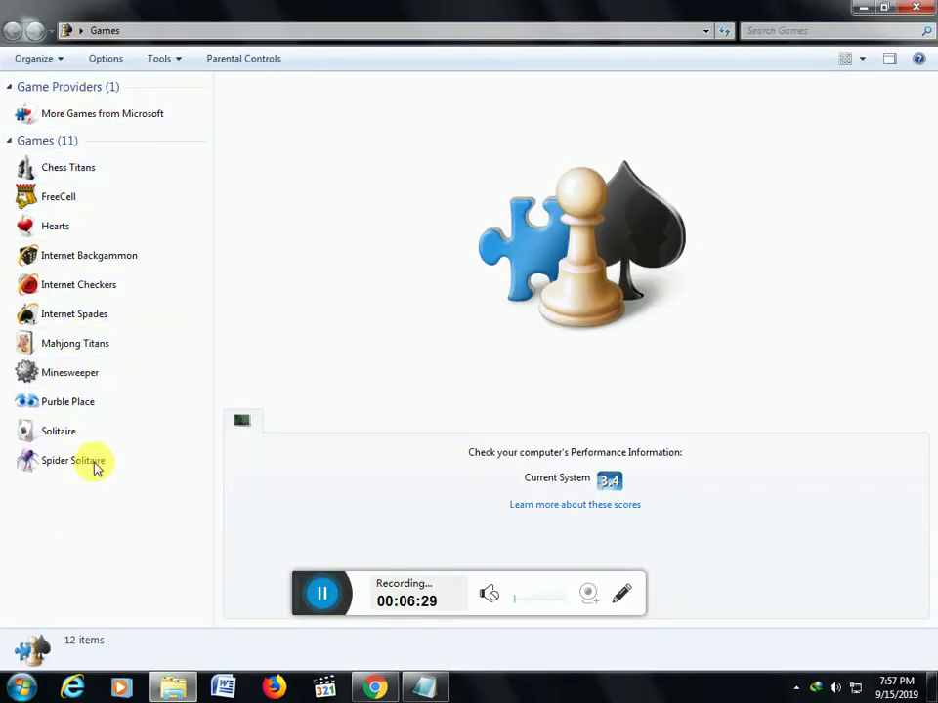
pyautogui.click(89, 405)
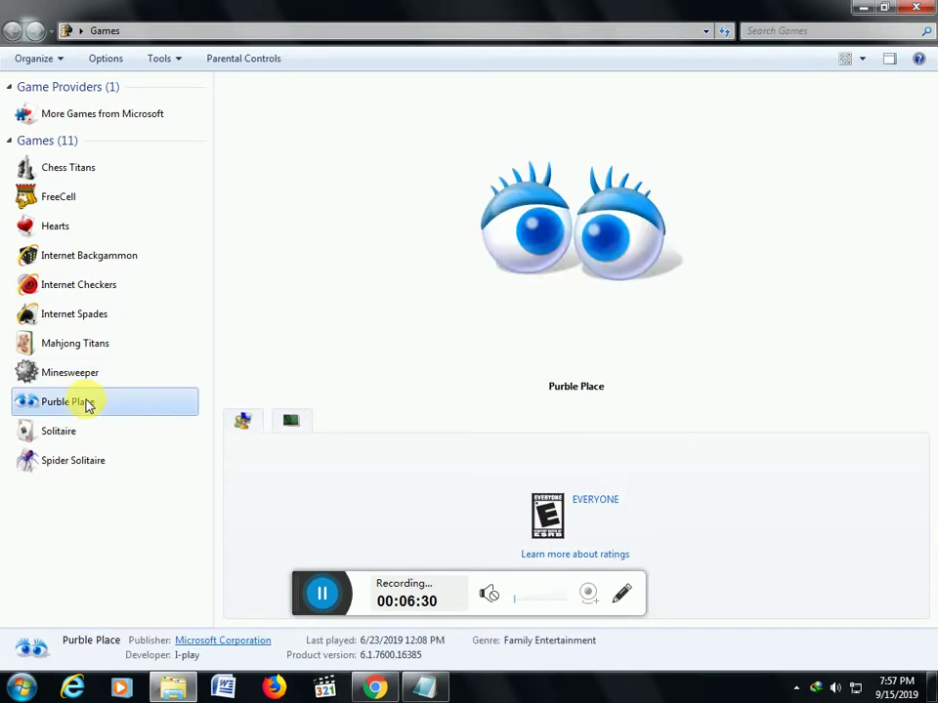
pyautogui.doubleClick(87, 405)
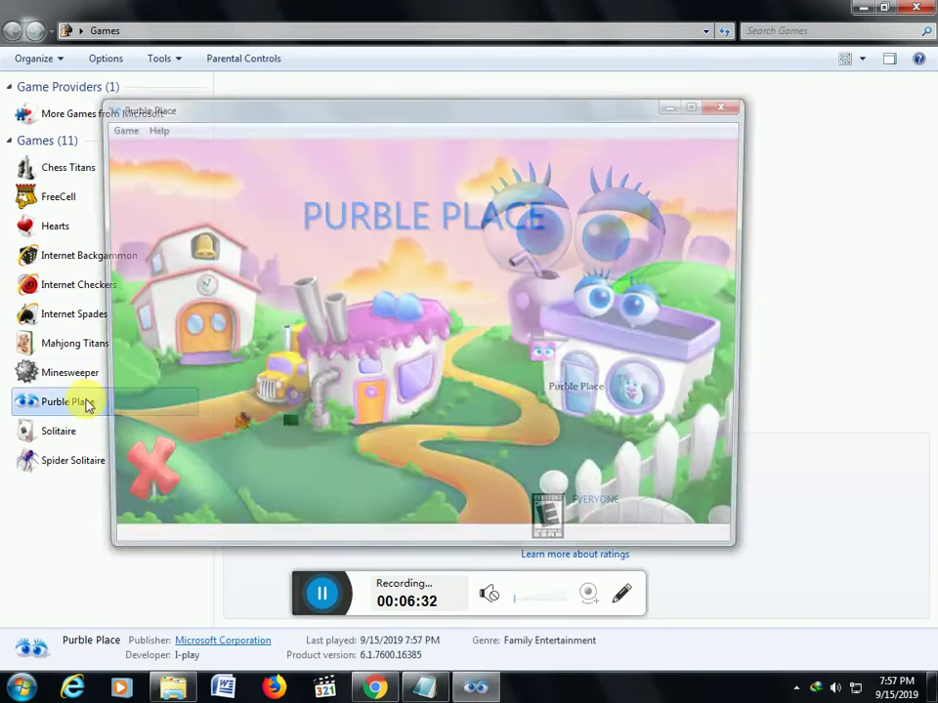
# Step: Enter the cake bakery in Purble Place to test the game, and close the game and the Games folder
pyautogui.click(346, 355)
pyautogui.click(564, 179)
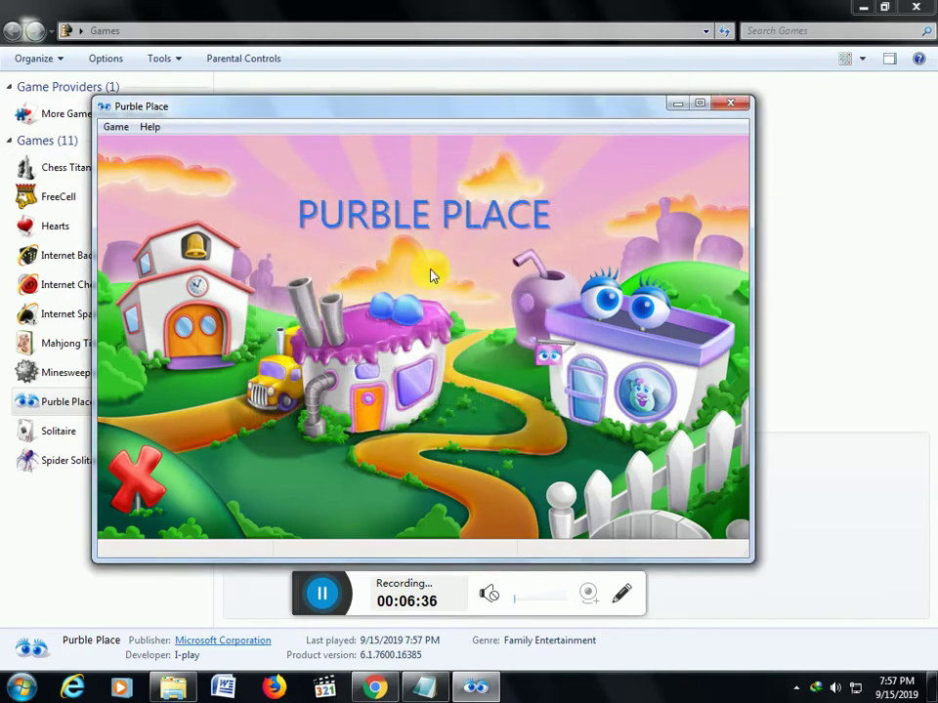
pyautogui.click(356, 377)
pyautogui.click(330, 274)
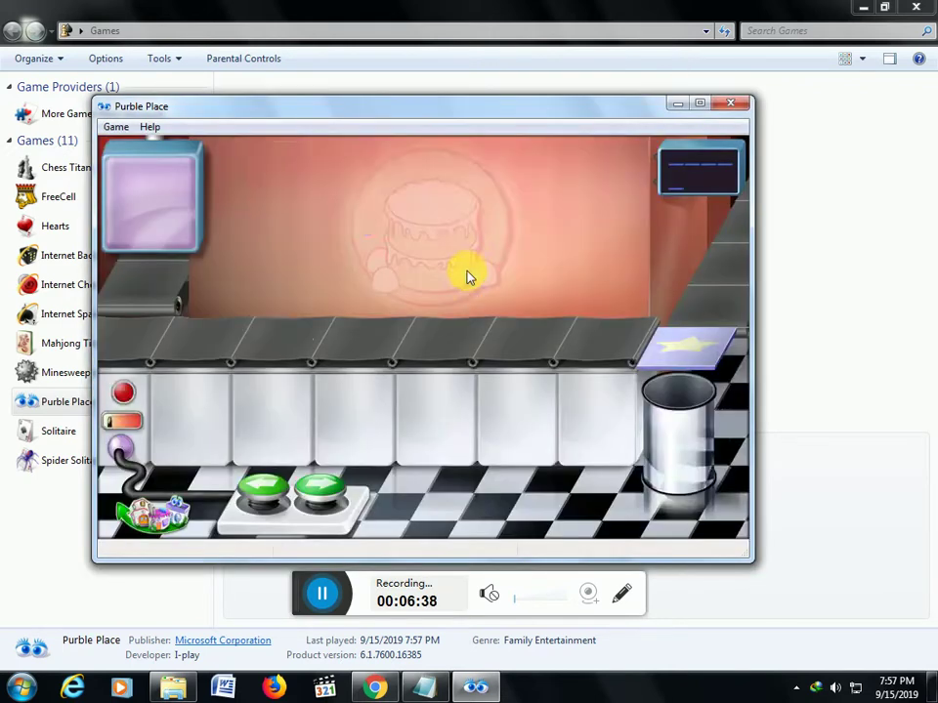
pyautogui.click(735, 103)
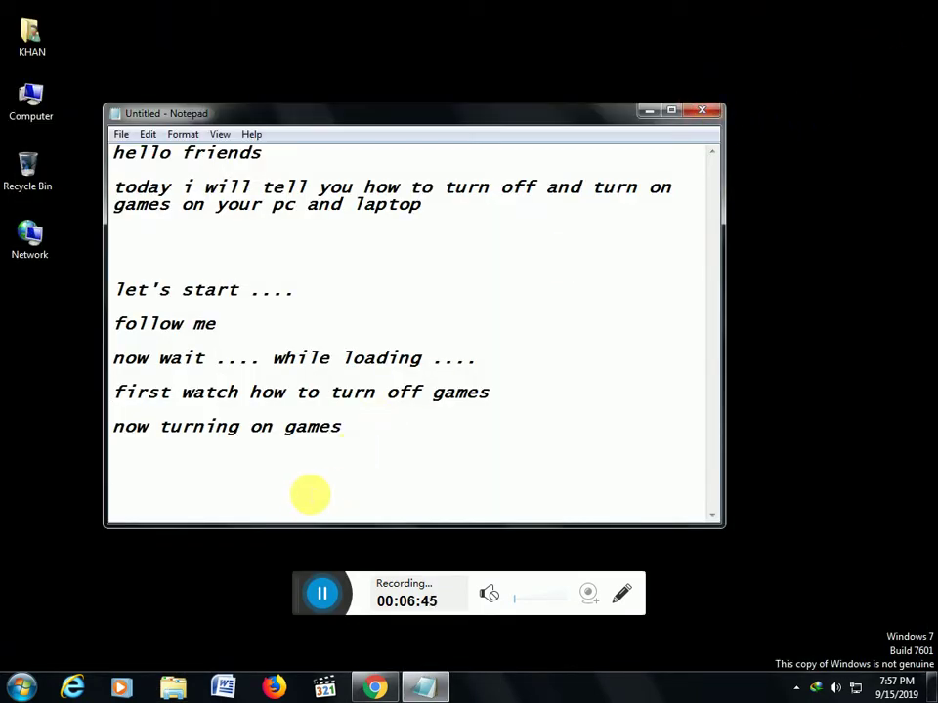
# Step: Add the line "thanks for watching" at the end of the Notepad note and start a new line below it
pyautogui.write('thanks for wa')
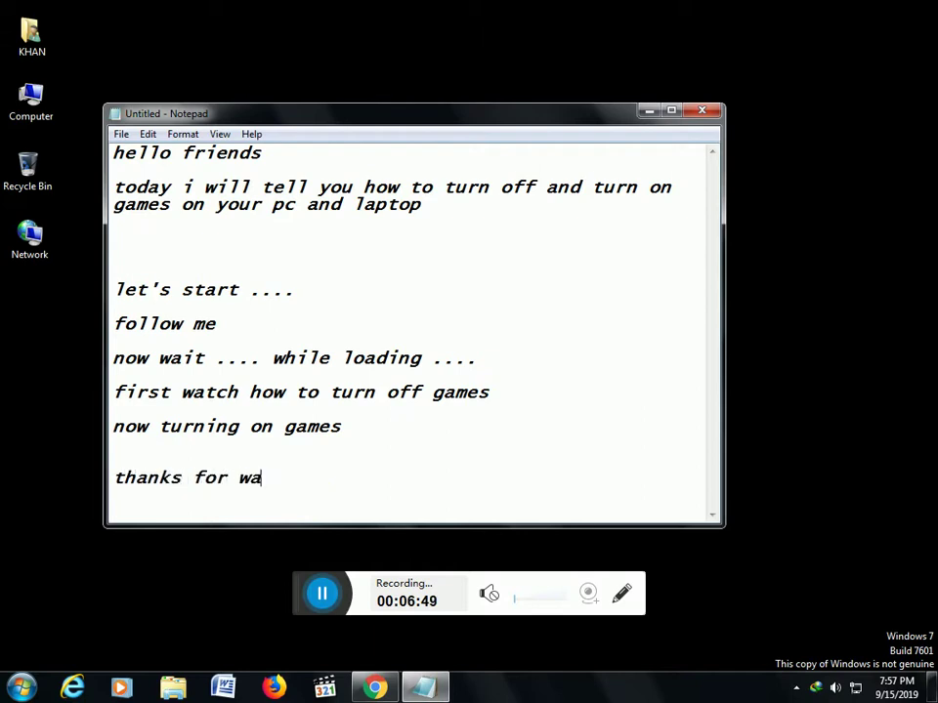
pyautogui.write('ing ')
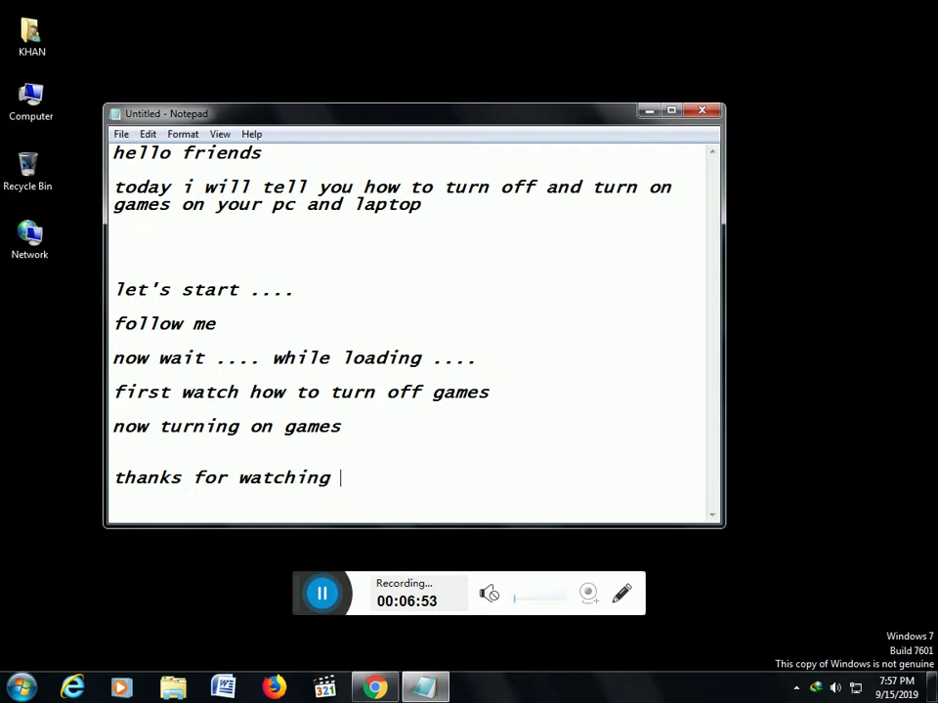
pyautogui.write('ple')
pyautogui.press('BackSpace')
pyautogui.press('BackSpace')
pyautogui.press('BackSpace')
pyautogui.press('Return')
# Step: Write the closing line "please like comment and subscribe........" at the end of the note, correcting the spelling of "subscribe"
pyautogui.write('ple')
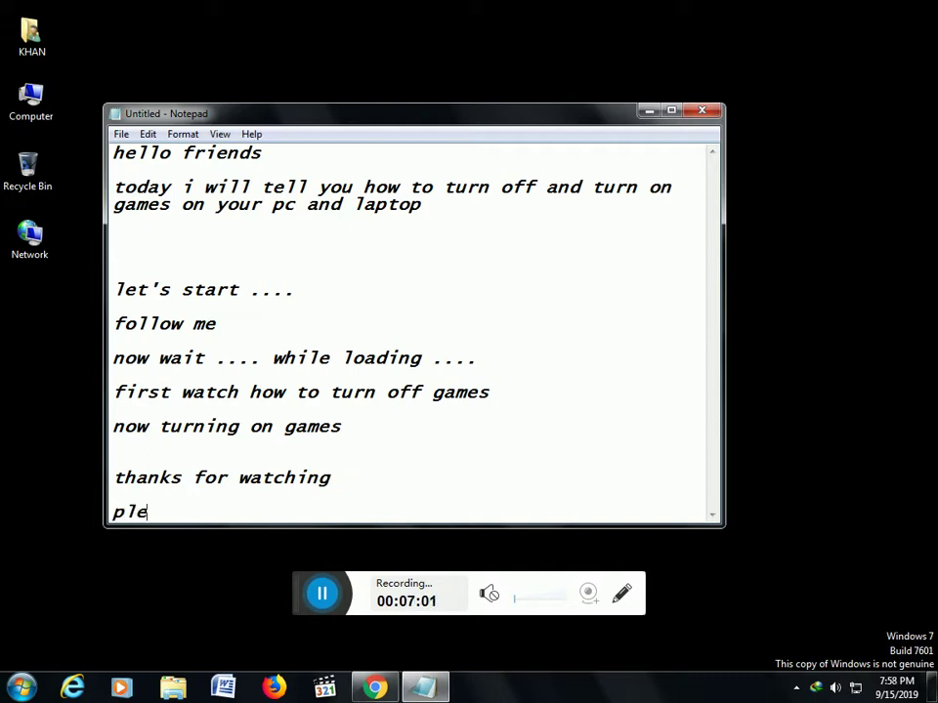
pyautogui.write('ase like comme')
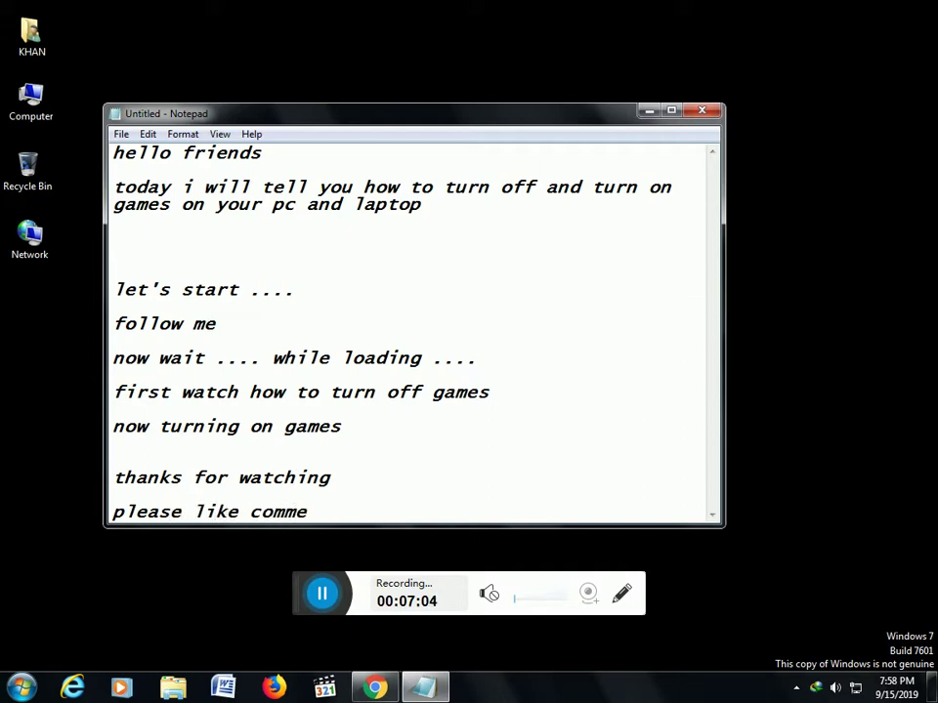
pyautogui.write('nt and s')
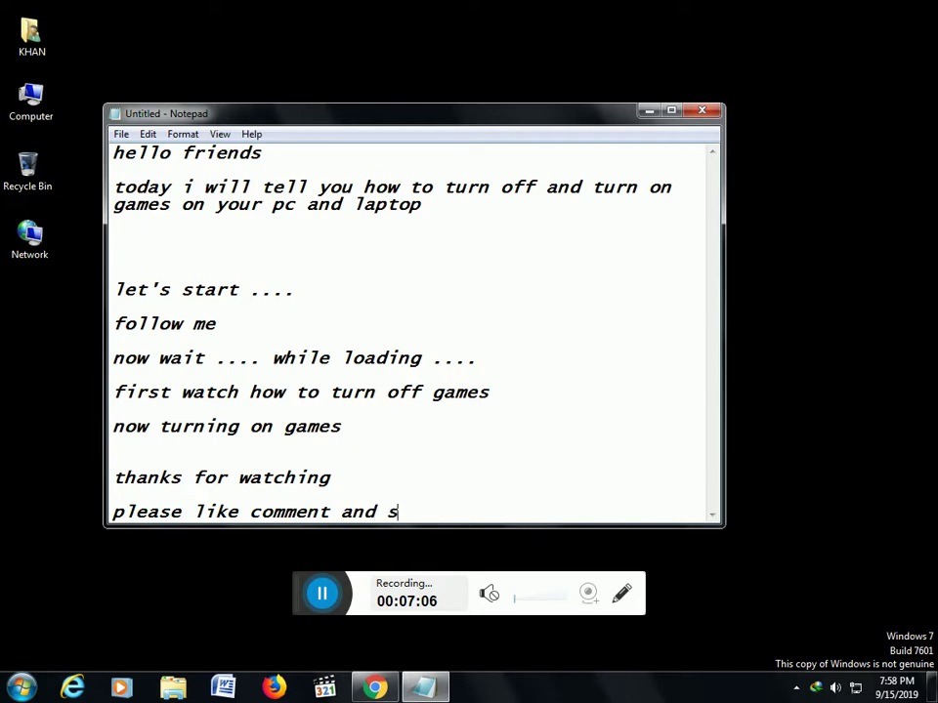
pyautogui.write('ubscrbe')
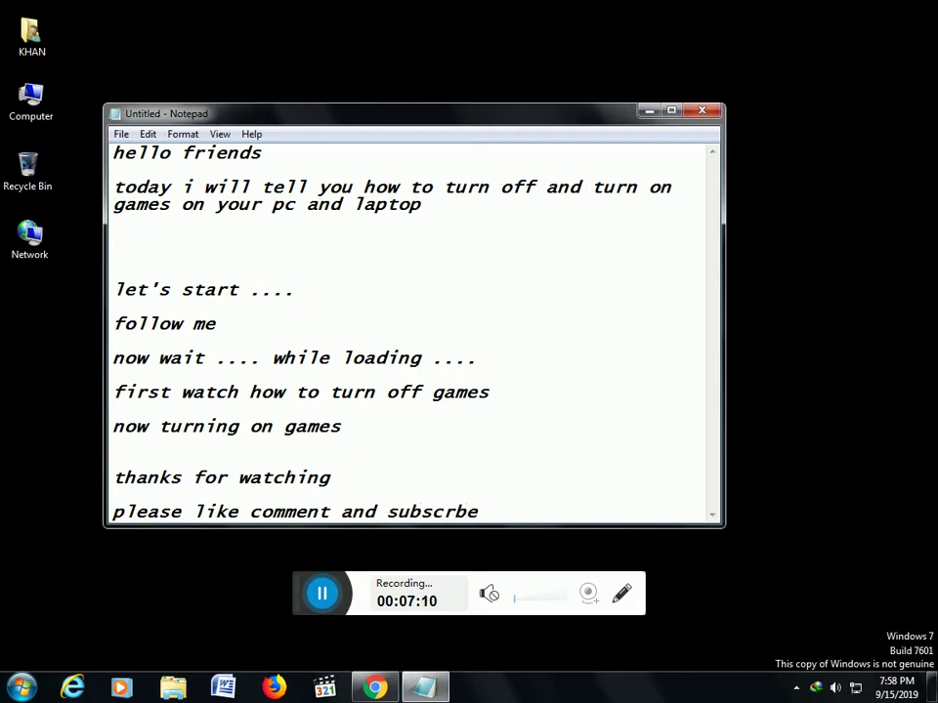
pyautogui.click(456, 515)
pyautogui.write('i')
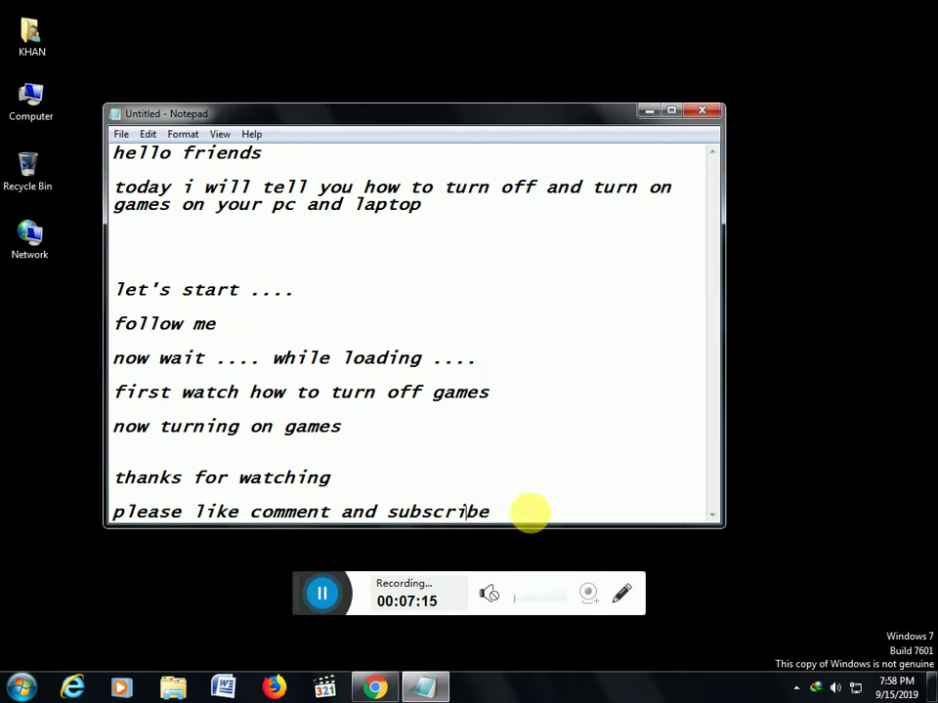
pyautogui.click(528, 512)
pyautogui.write('.')
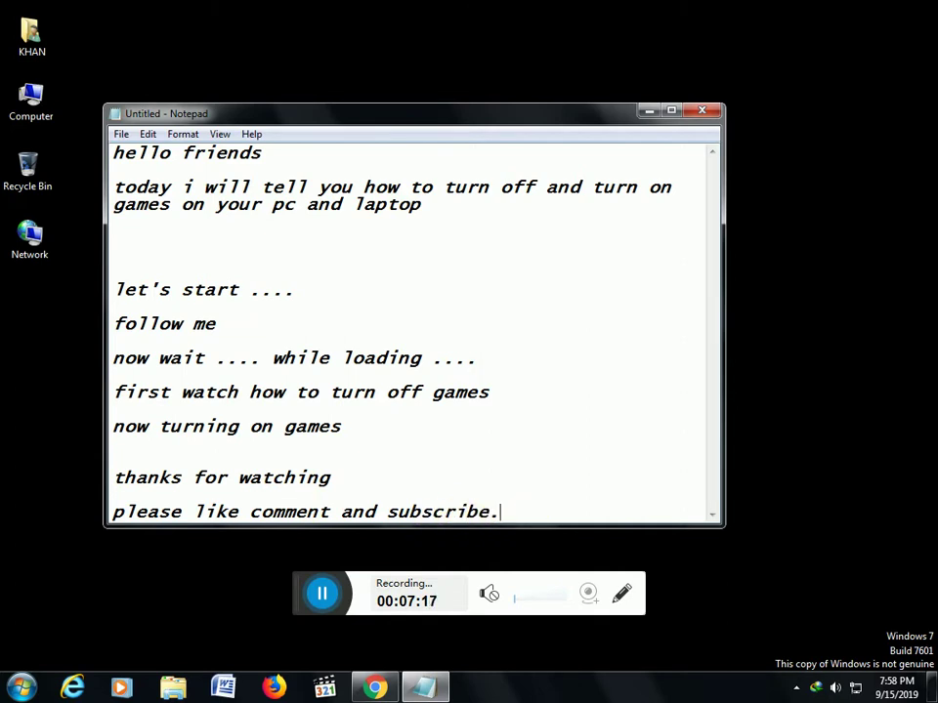
pyautogui.write('.......')
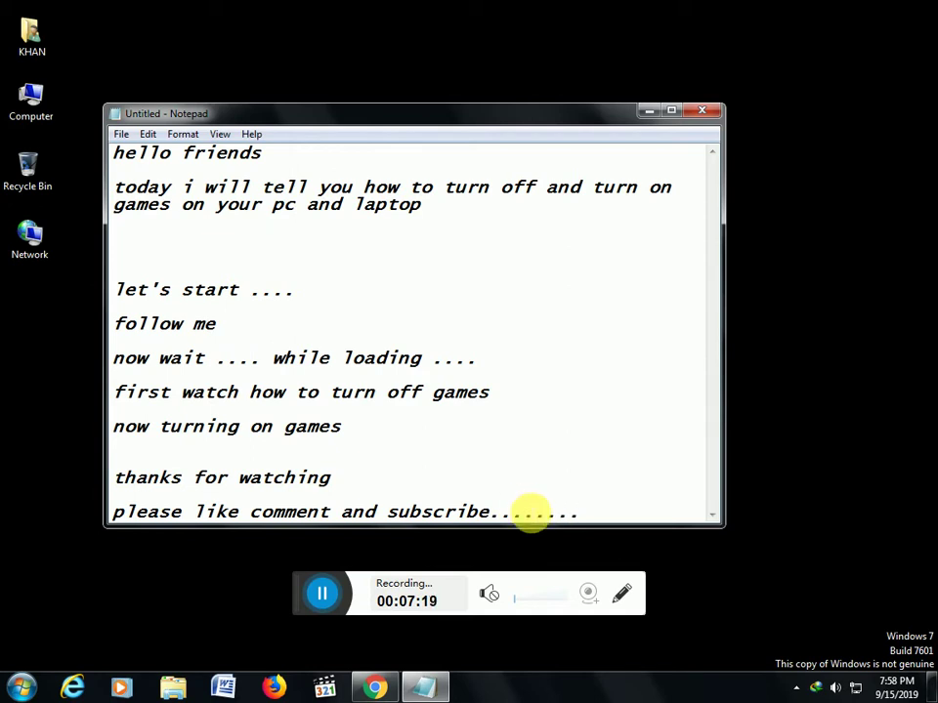